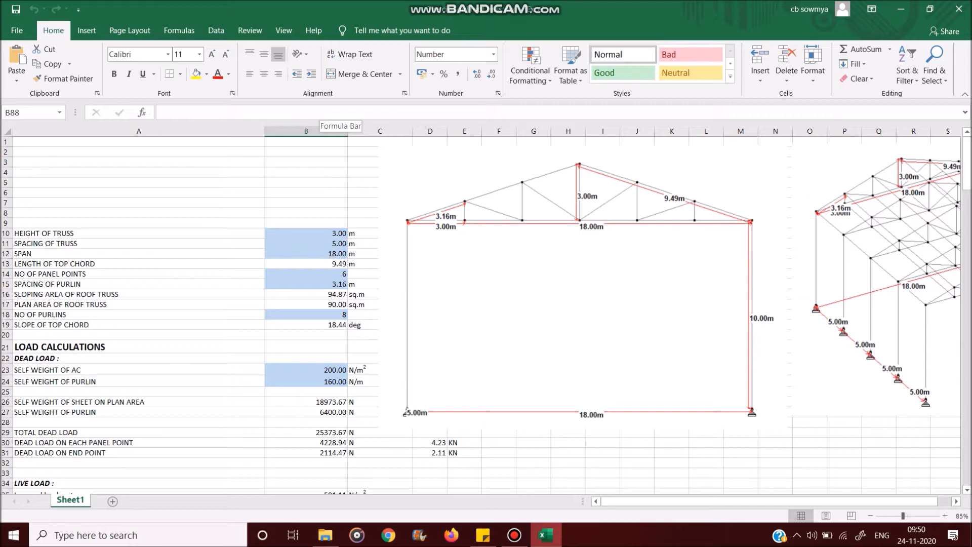
# Look through the load calculations down to the summary table of dead, live and wind loads per panel point.
pyautogui.press('Down')
pyautogui.press('Down')
pyautogui.press('Down')
pyautogui.press('Down')
pyautogui.press('Down')
pyautogui.press('Down')
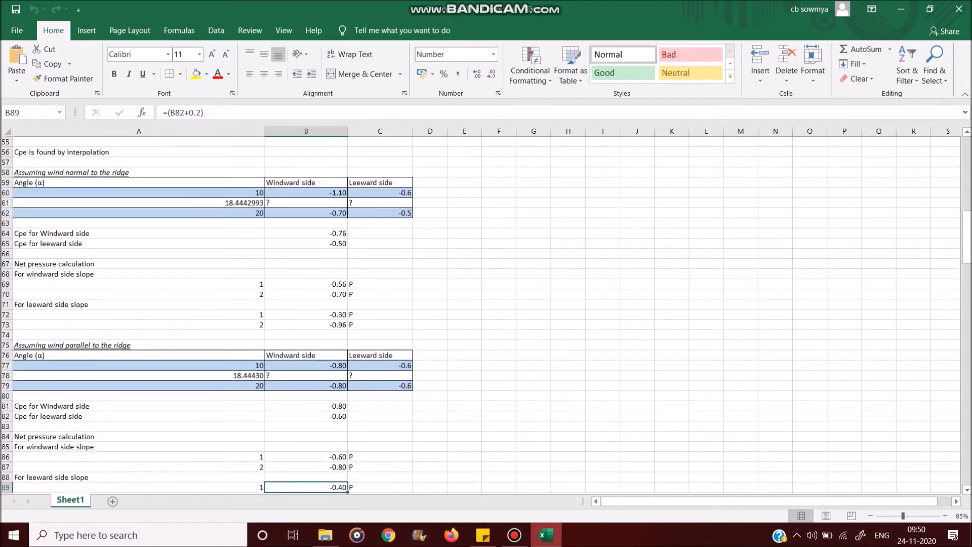
pyautogui.press('Down')
pyautogui.press('Down')
pyautogui.press('Down')
pyautogui.press('Down')
pyautogui.press('Down')
pyautogui.press('Down')
pyautogui.press('Down')
pyautogui.press('Down')
pyautogui.press('Down')
pyautogui.press('Down')
pyautogui.press('Down')
pyautogui.press('Down')
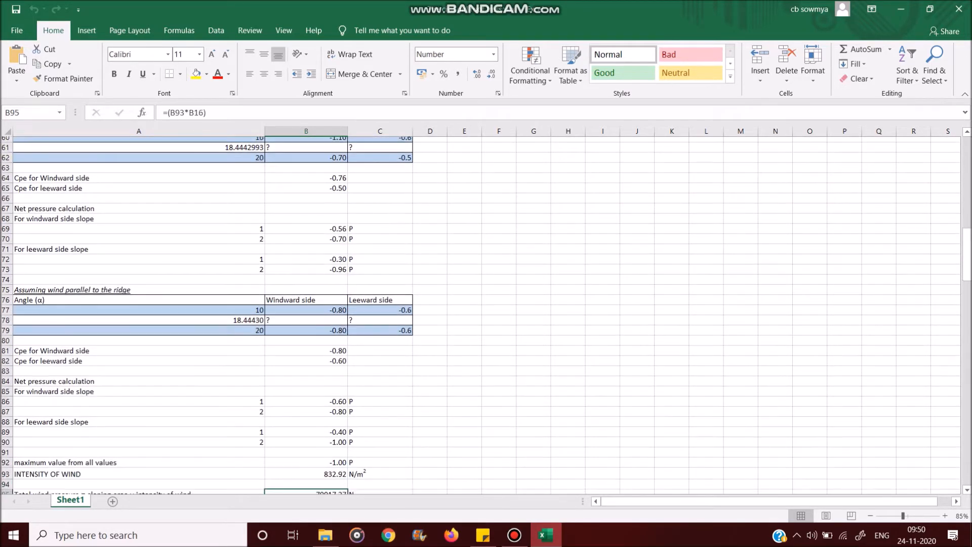
pyautogui.press('Up')
pyautogui.press('Up')
pyautogui.press('Up')
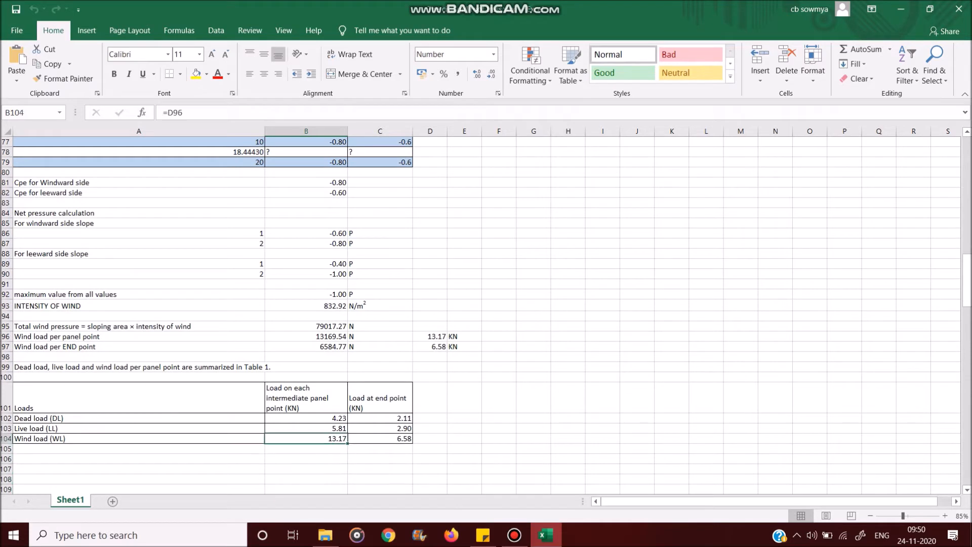
pyautogui.press('Right')
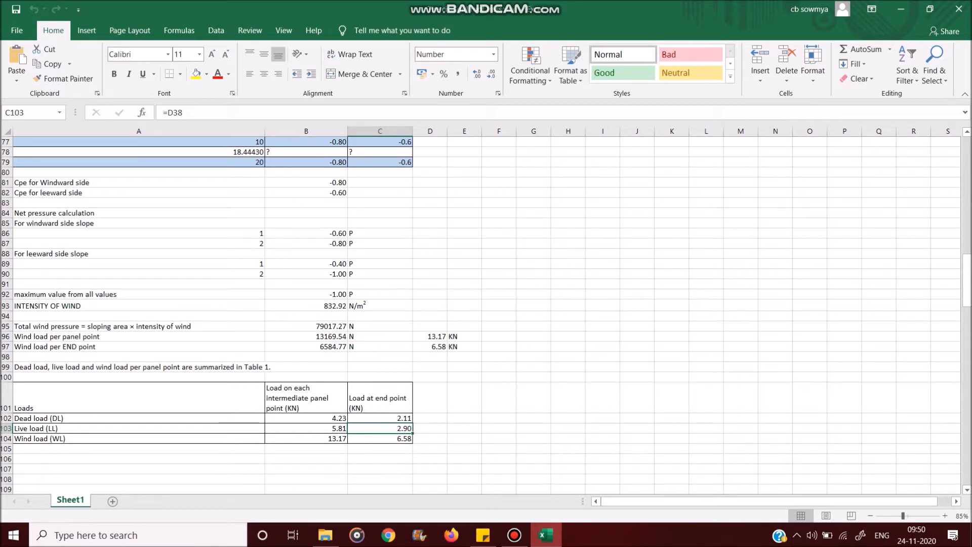
# Search the computer for "staad" and launch STAAD.Pro.
pyautogui.click(138, 535)
pyautogui.write('staad')
pyautogui.press('Return')
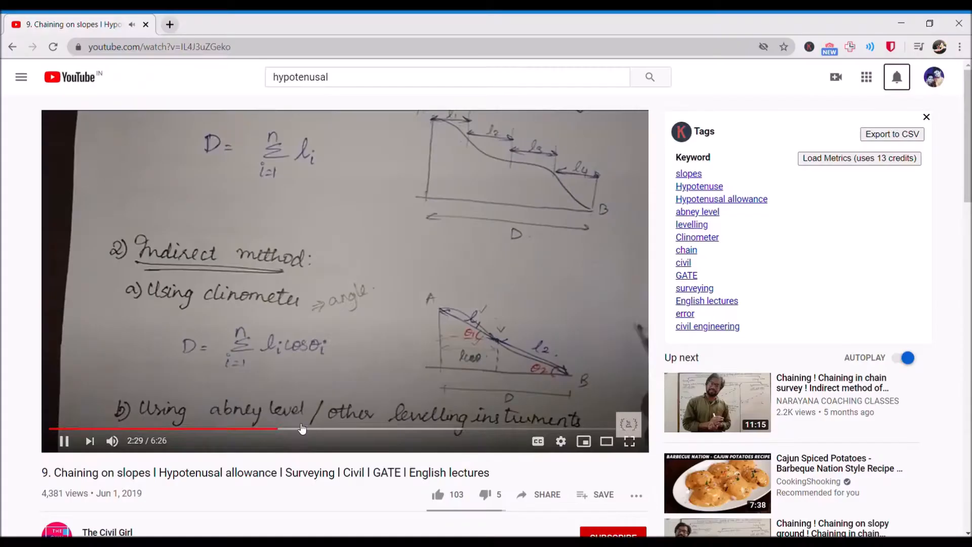
# Subscribe to The Civil Girl channel on YouTube and set its notifications to All.
pyautogui.scroll(-4, 302, 430)
pyautogui.click(606, 331)
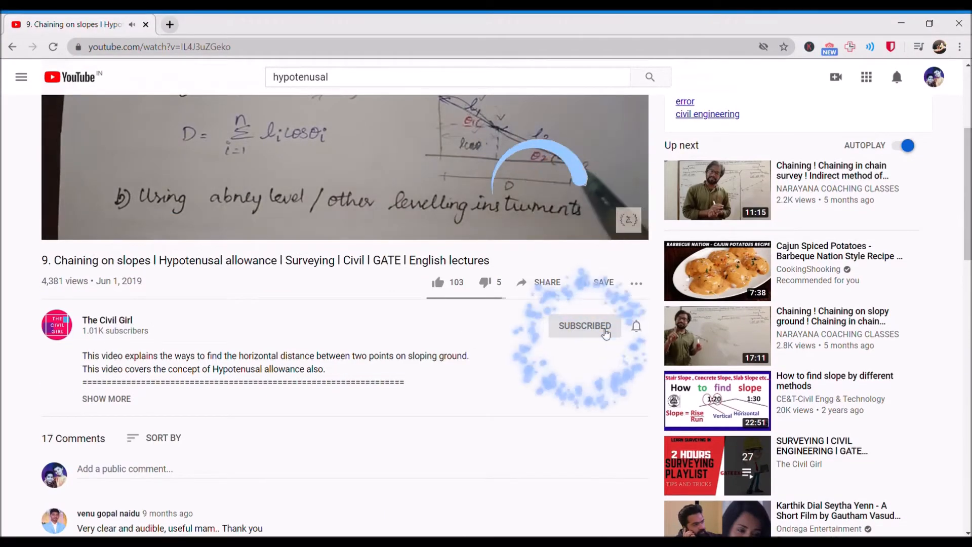
pyautogui.click(636, 326)
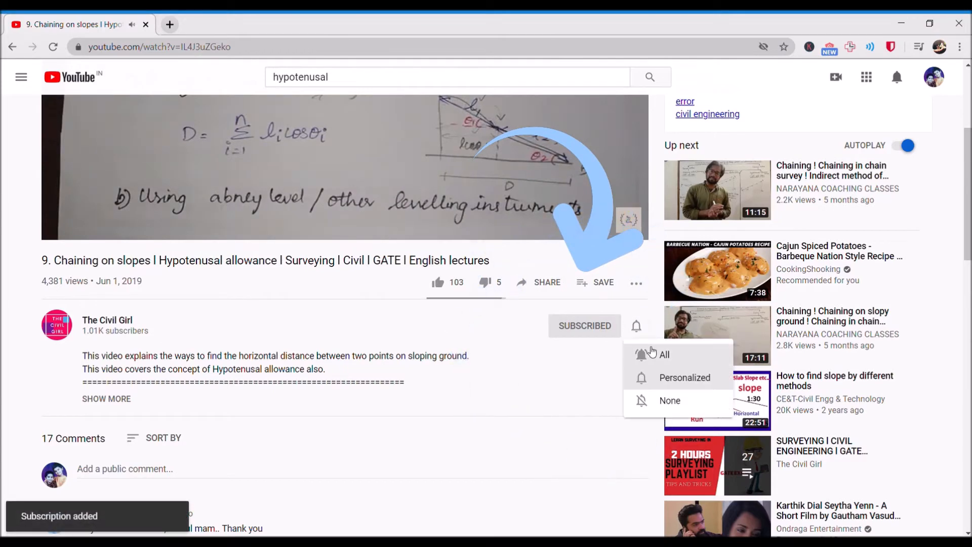
pyautogui.click(653, 354)
pyautogui.scroll(4, 605, 363)
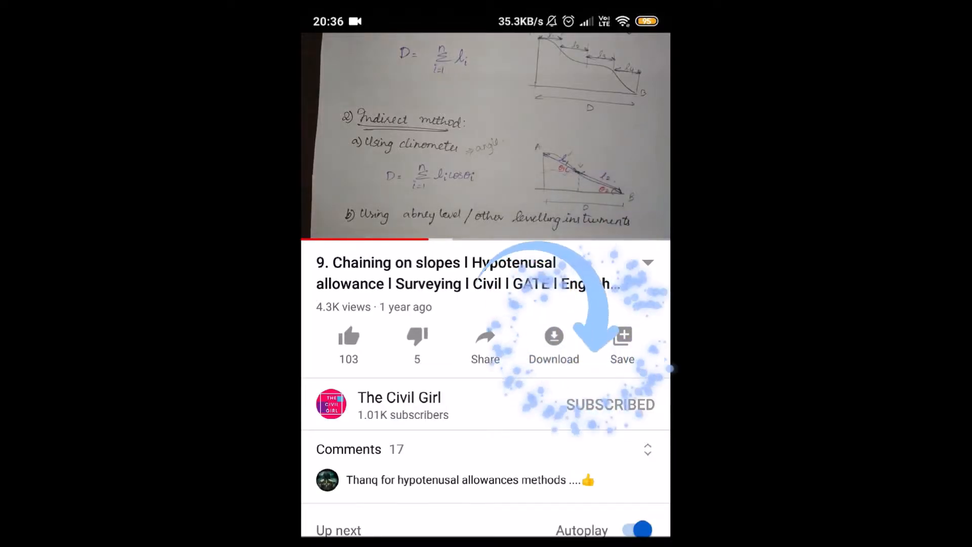
pyautogui.click(648, 404)
pyautogui.click(595, 359)
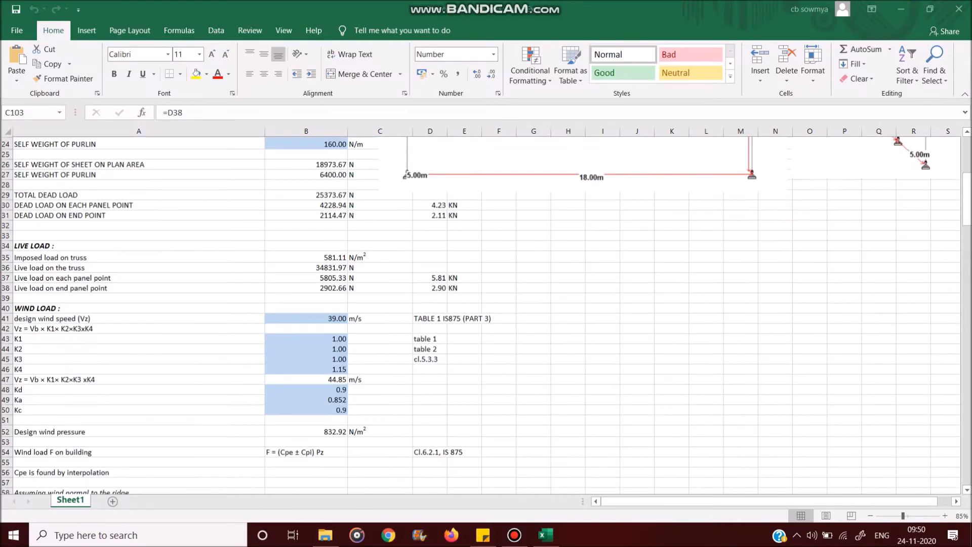
pyautogui.scroll(8, 486, 314)
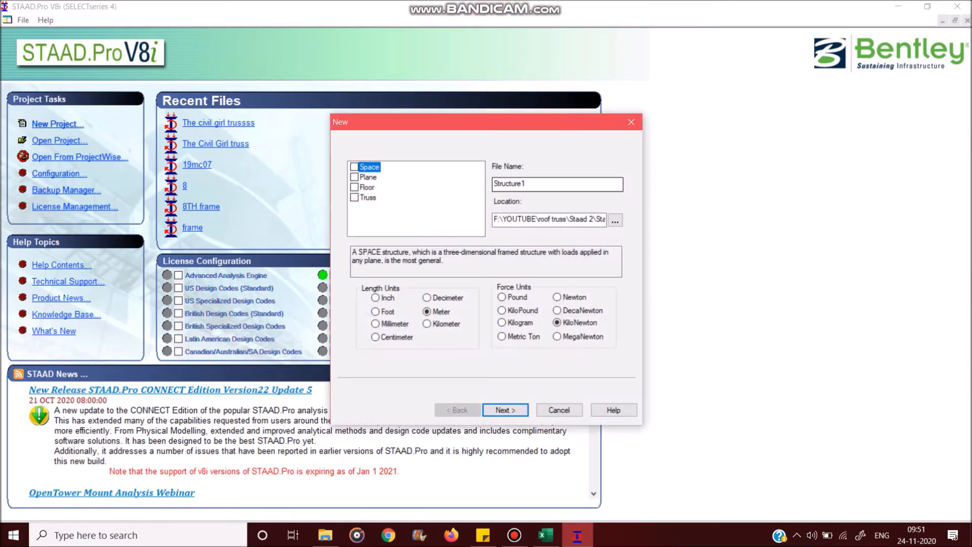
# Create a Plane structure file named TCG3 in STAAD.Pro and continue into the Structure Wizard.
pyautogui.moveTo(527, 184); pyautogui.dragTo(368, 178)
pyautogui.write('TCG3')
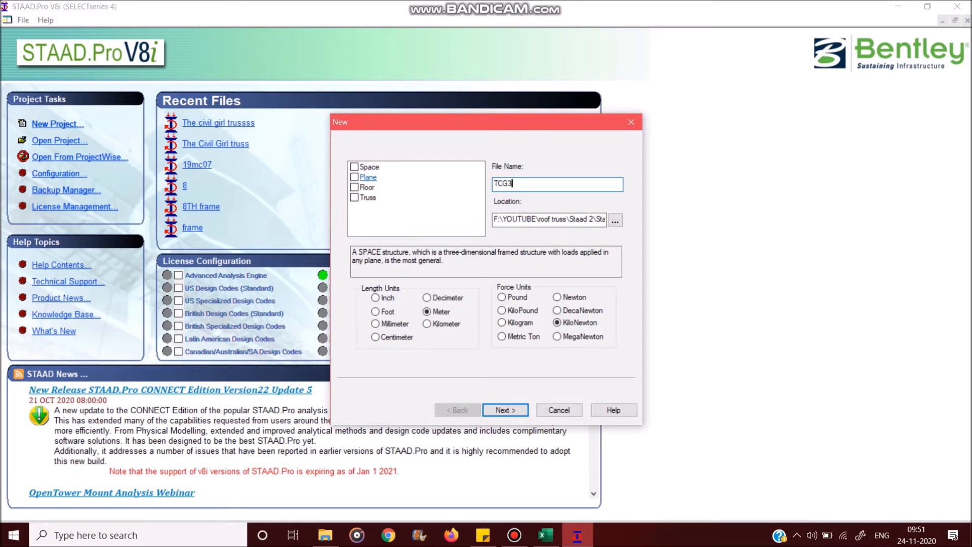
pyautogui.click(355, 177)
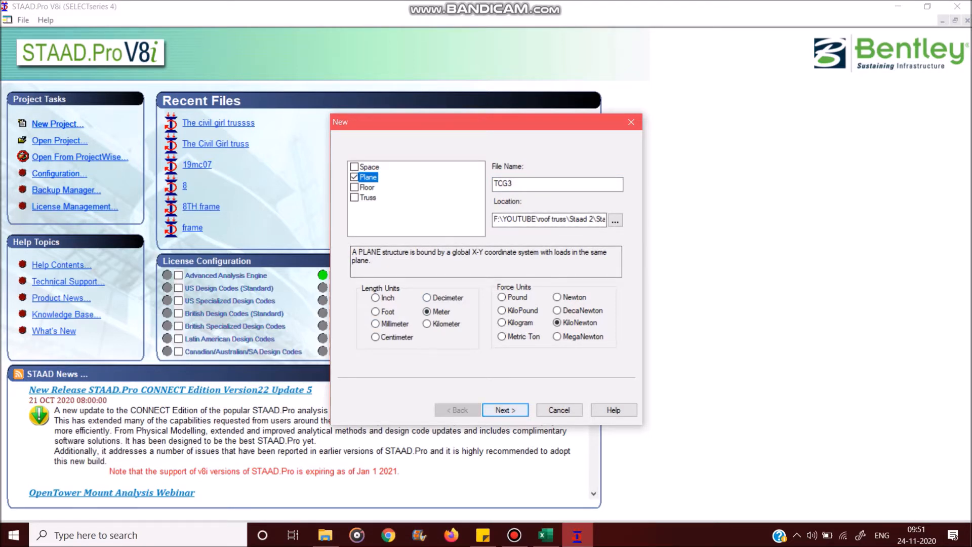
pyautogui.click(505, 410)
pyautogui.click(390, 182)
pyautogui.click(351, 180)
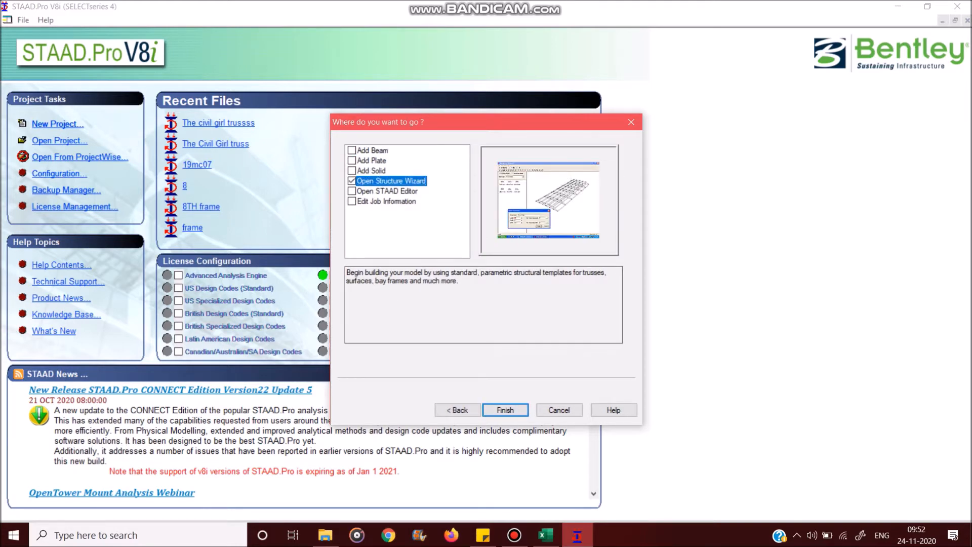
pyautogui.click(505, 410)
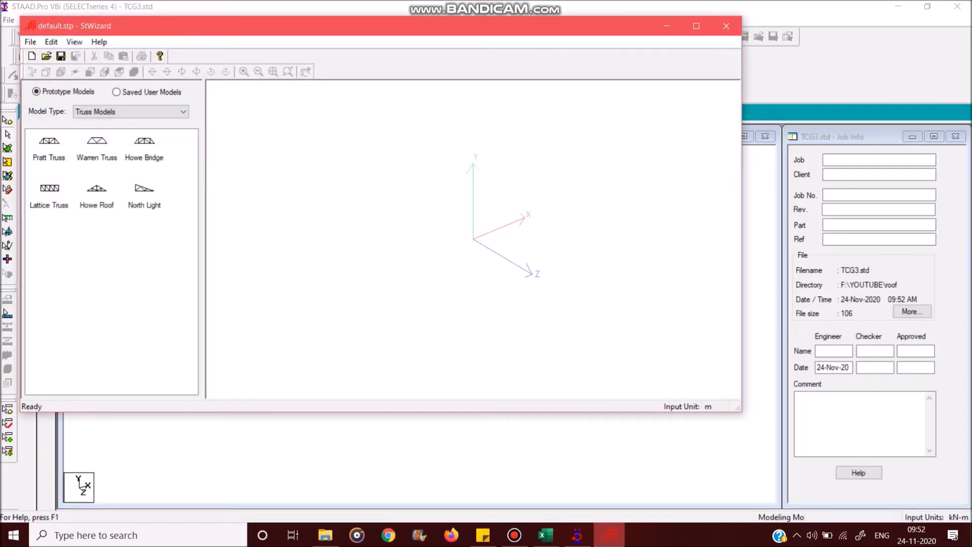
# Switch to Excel, minimize the wizard and examine the dimensioned truss elevation and 3D frame drawings.
pyautogui.click(545, 535)
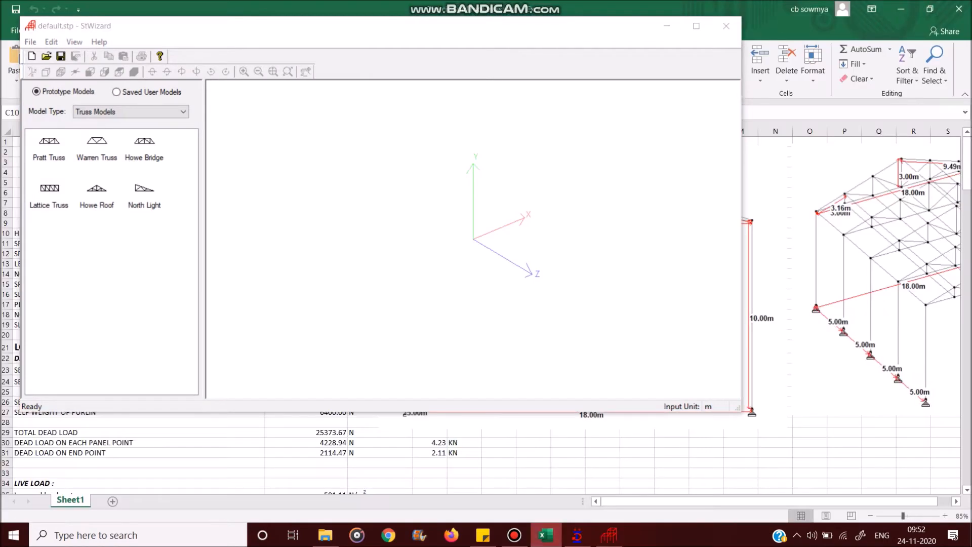
pyautogui.click(855, 273)
pyautogui.click(667, 25)
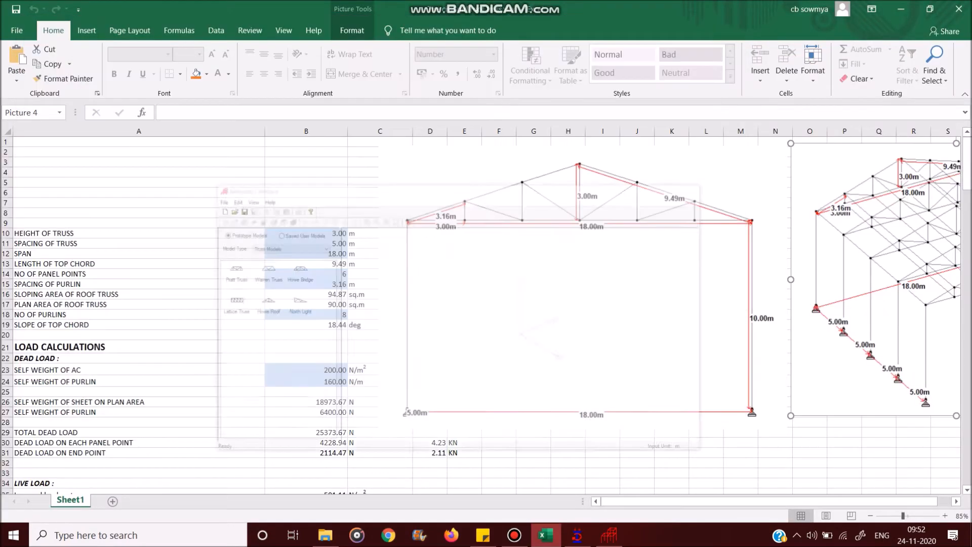
pyautogui.hscroll(1, 486, 314)
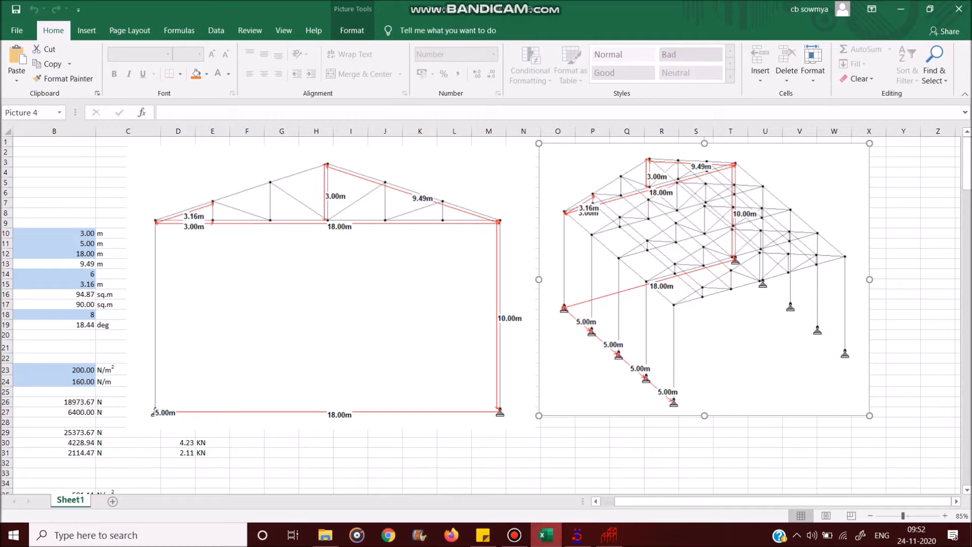
# Switch back to the Structure Wizard and start a Howe Roof truss with length 18 m and height 3 m.
pyautogui.hotkey('alt', 'Tab')
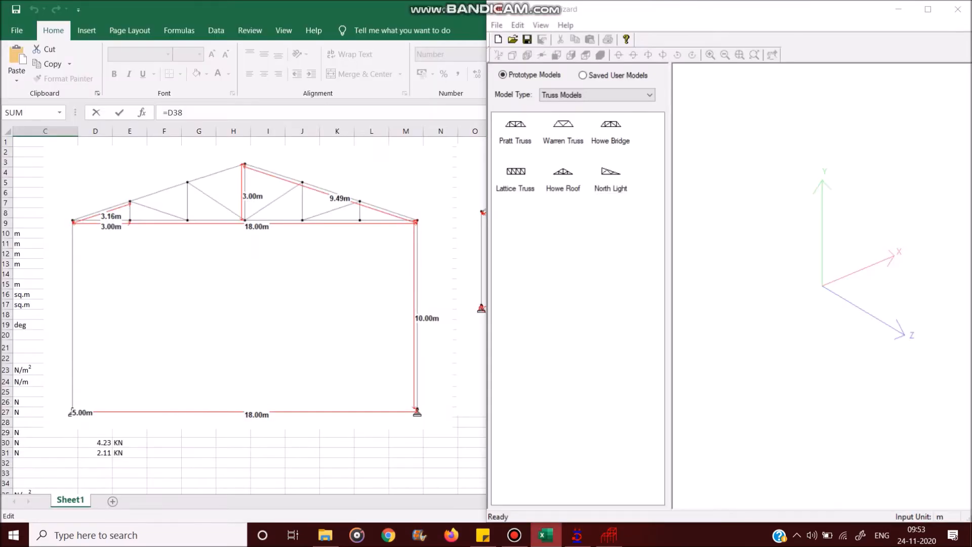
pyautogui.click(563, 174)
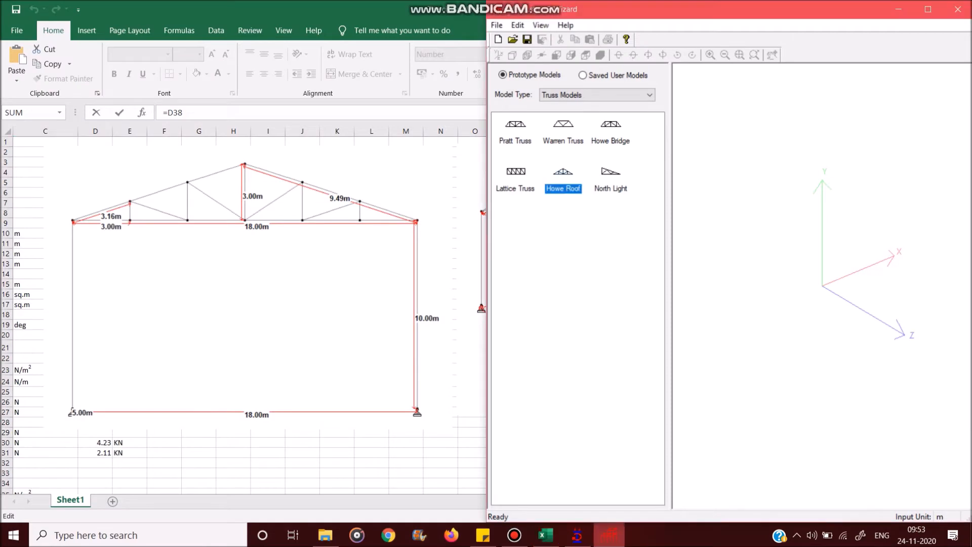
pyautogui.doubleClick(563, 173)
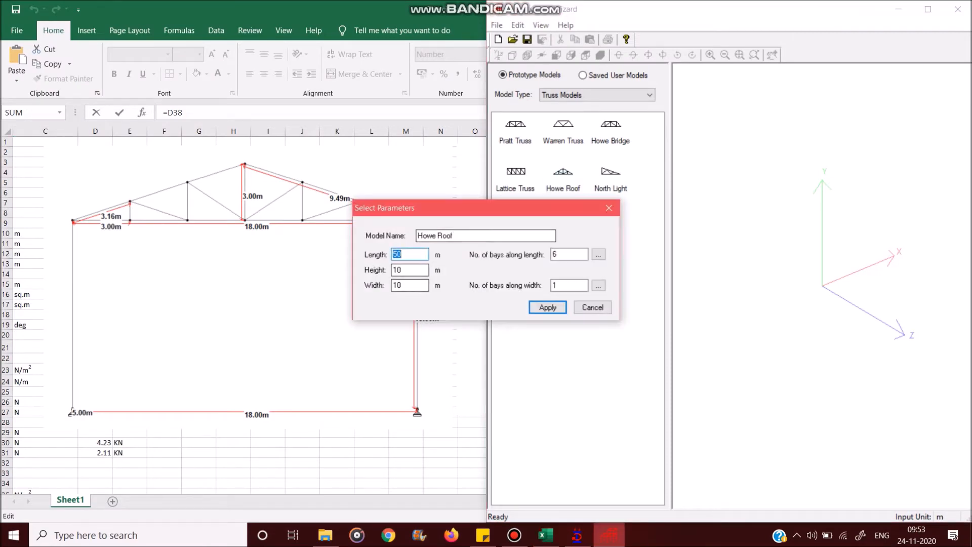
pyautogui.write('18')
pyautogui.press('Tab')
pyautogui.moveTo(431, 208)
pyautogui.mouseDown()
pyautogui.moveTo(665, 193)
pyautogui.moveTo(601, 189)
pyautogui.mouseUp()
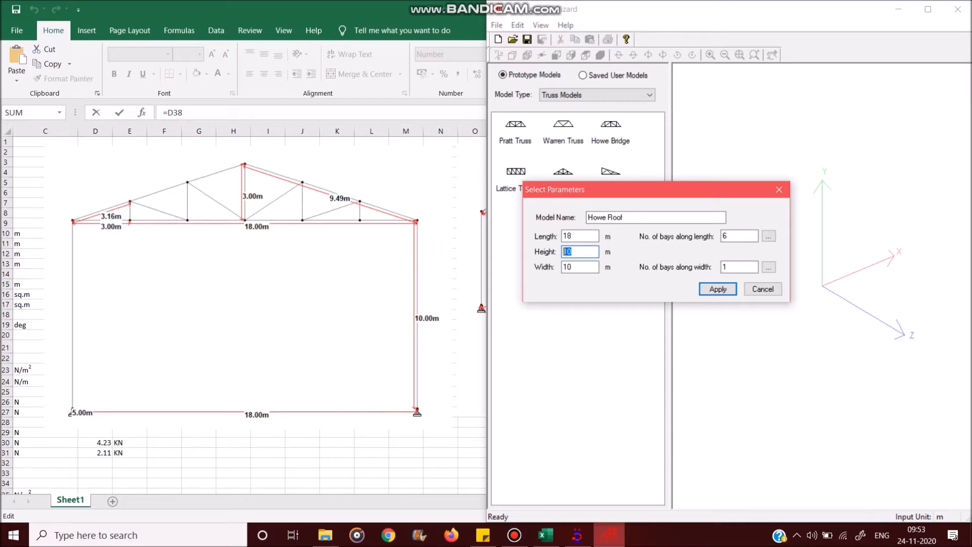
pyautogui.write('3')
pyautogui.press('Tab')
# Check the reference drawings, and set the Howe roof's width to 0 m and its number of bays along the width to 0.
pyautogui.click(243, 314)
pyautogui.hscroll(3, 243, 314)
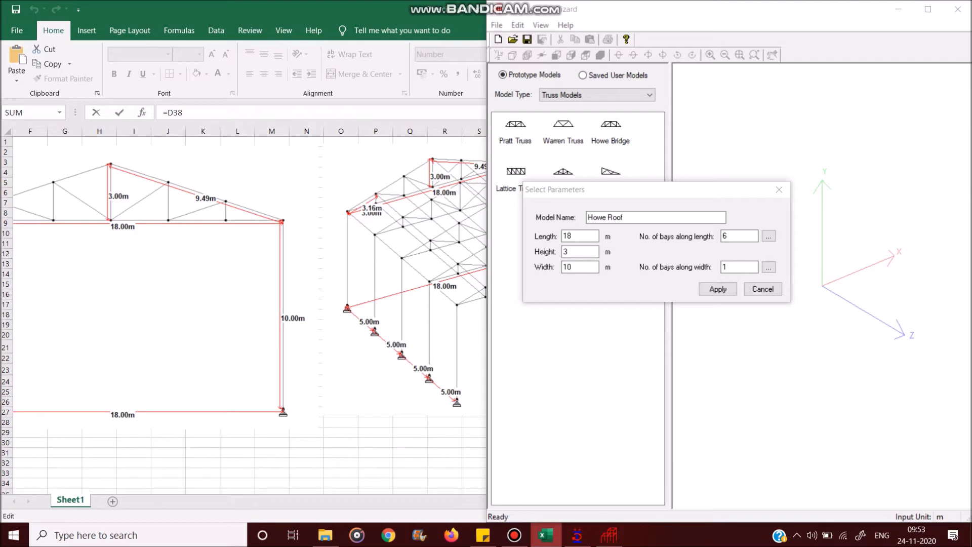
pyautogui.hscroll(-2, 243, 313)
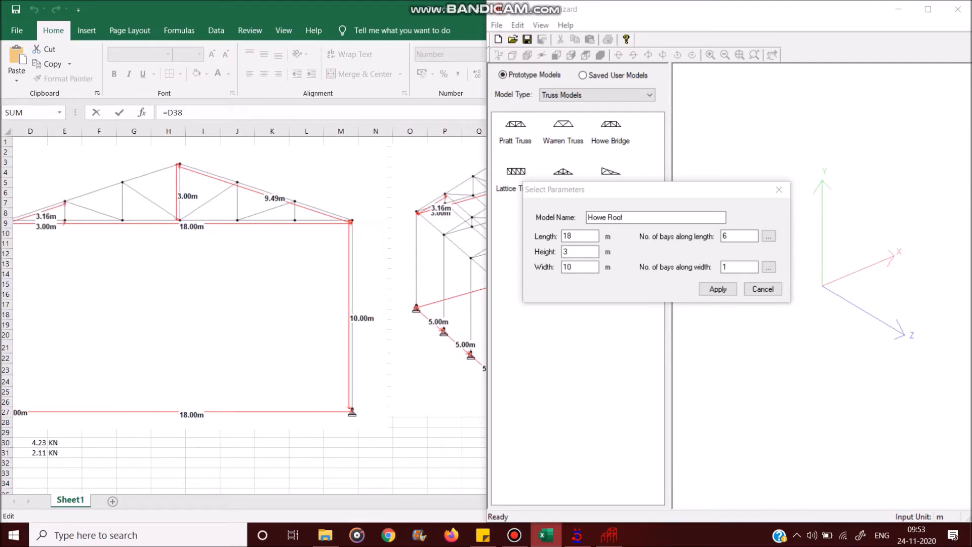
pyautogui.doubleClick(569, 267)
pyautogui.write('0')
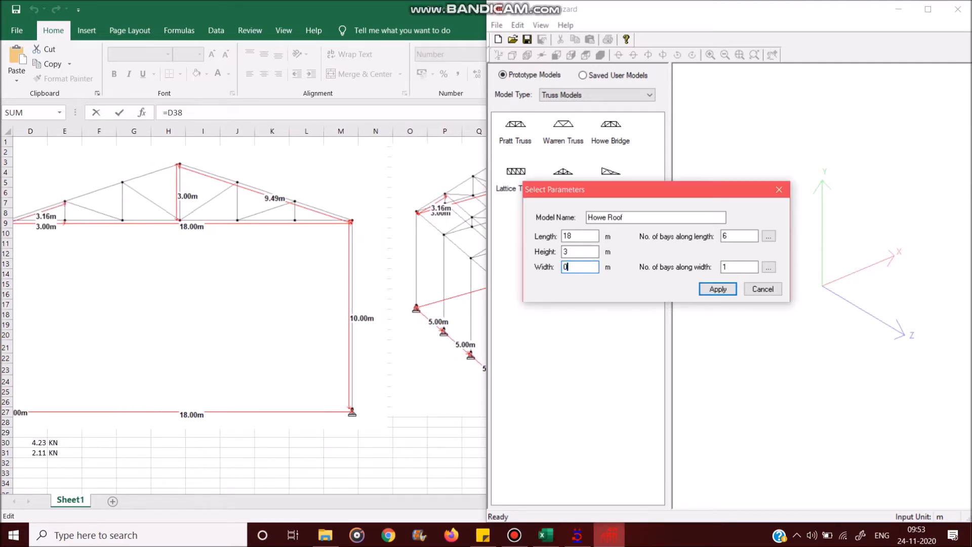
pyautogui.doubleClick(726, 266)
pyautogui.write('0')
# Compare the panel points with the Excel drawings and generate the Howe roof truss with 6 bays along its length.
pyautogui.doubleClick(725, 236)
pyautogui.hscroll(-3, 249, 314)
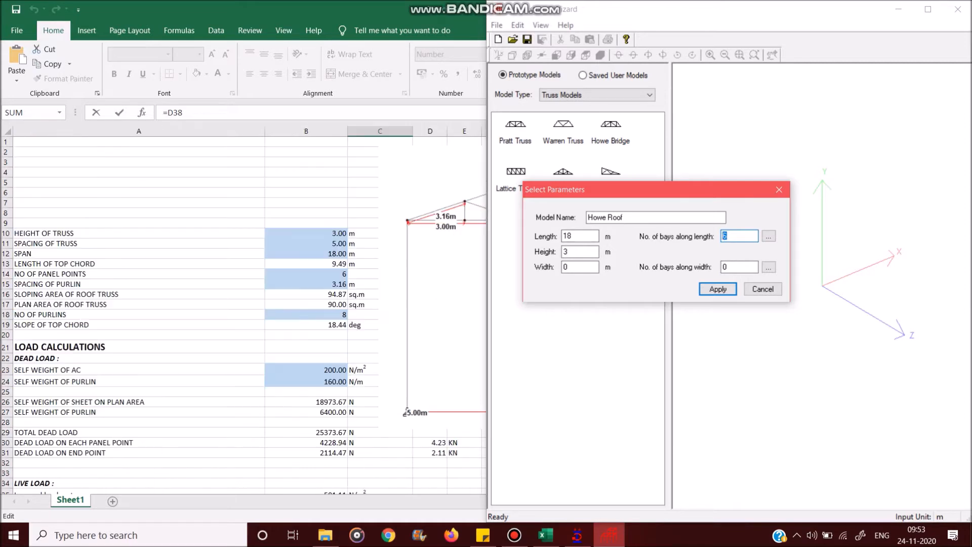
pyautogui.hscroll(7, 249, 315)
pyautogui.hscroll(-6, 249, 314)
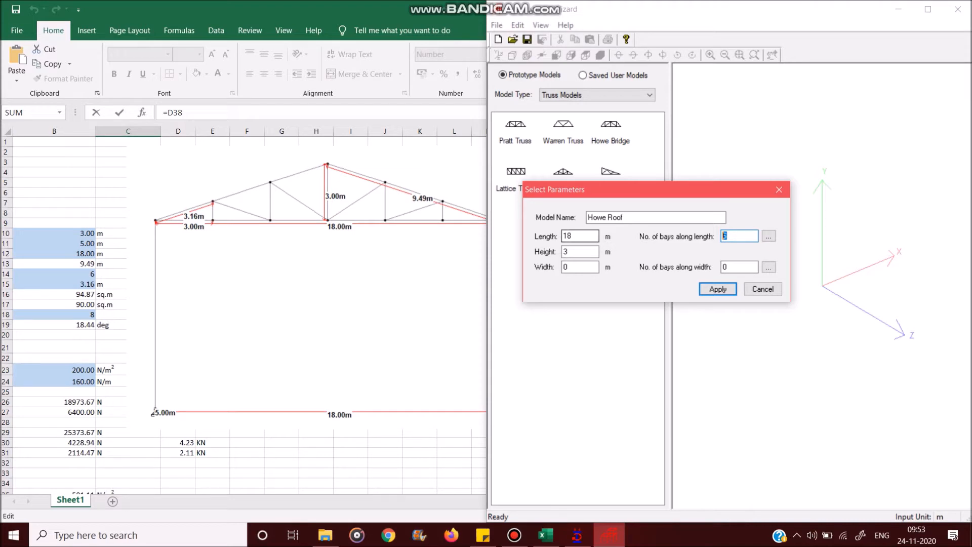
pyautogui.press('Return')
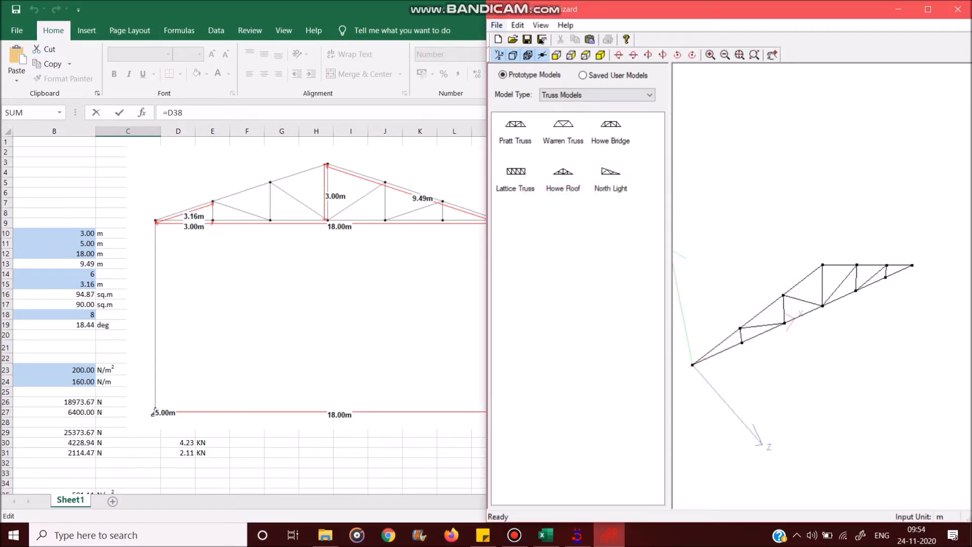
# Merge the Howe roof truss into the STAAD.Pro model, moved 10 m in the Y direction.
pyautogui.click(496, 25)
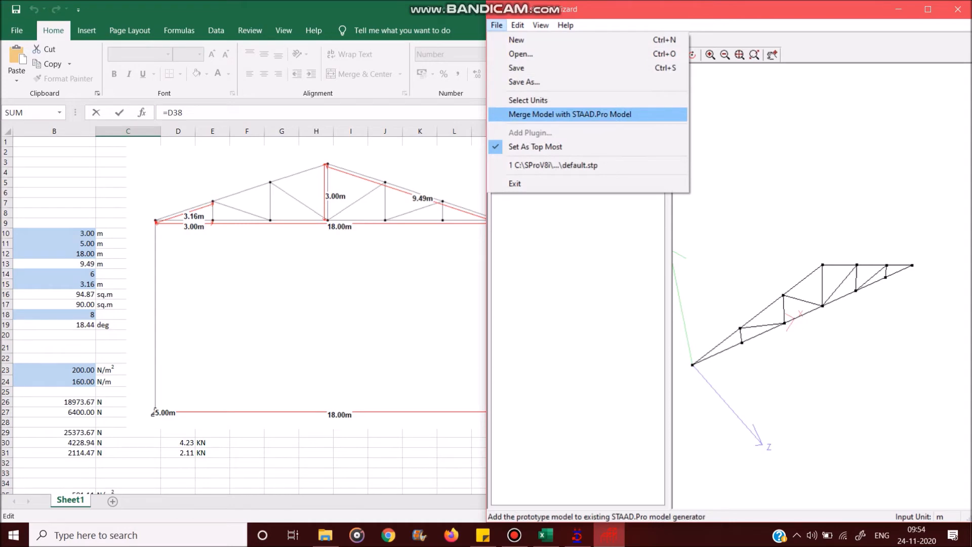
pyautogui.press('Return')
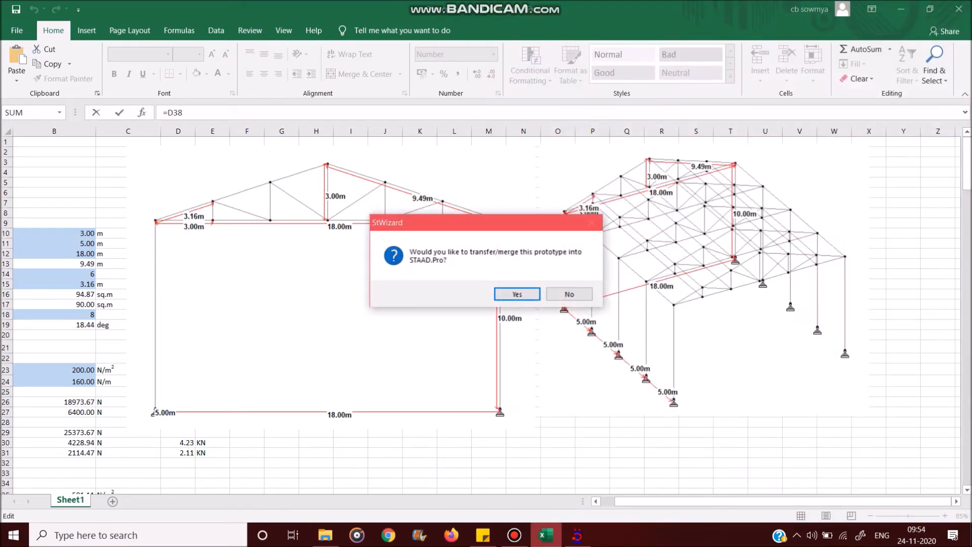
pyautogui.moveTo(486, 223); pyautogui.dragTo(525, 215)
pyautogui.press('Return')
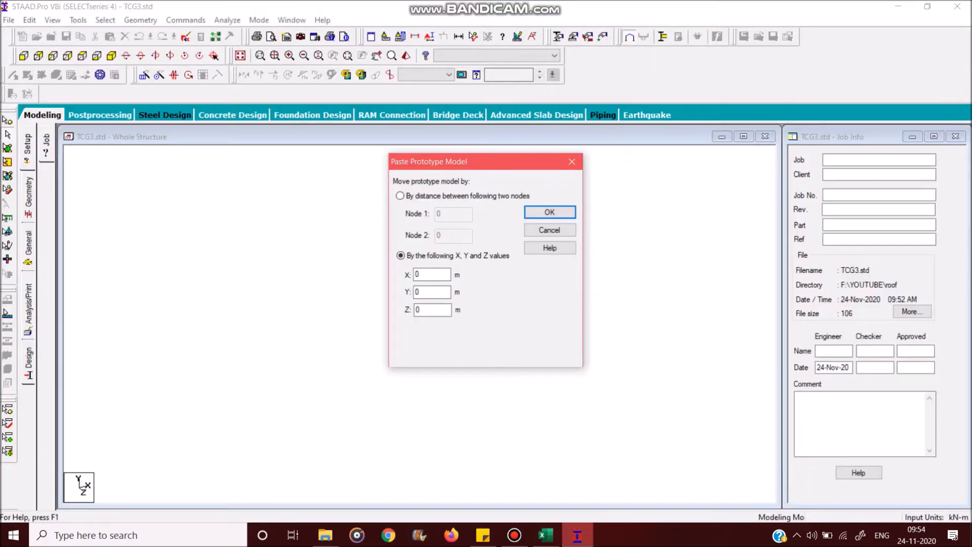
pyautogui.doubleClick(420, 292)
pyautogui.write('10')
pyautogui.press('Return')
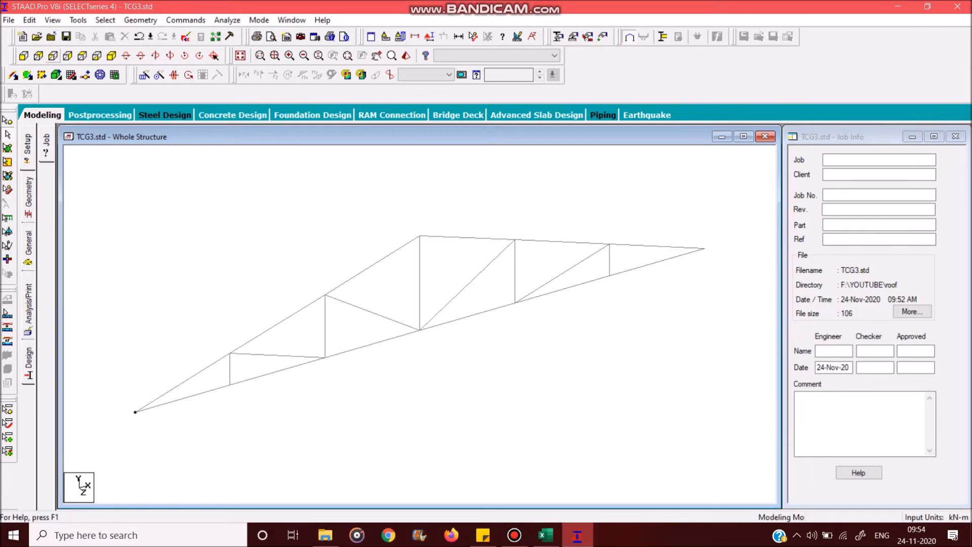
# View the truss from the front and add column base nodes at (0, 0, 0) and (18, 0, 0) in the node table.
pyautogui.click(23, 55)
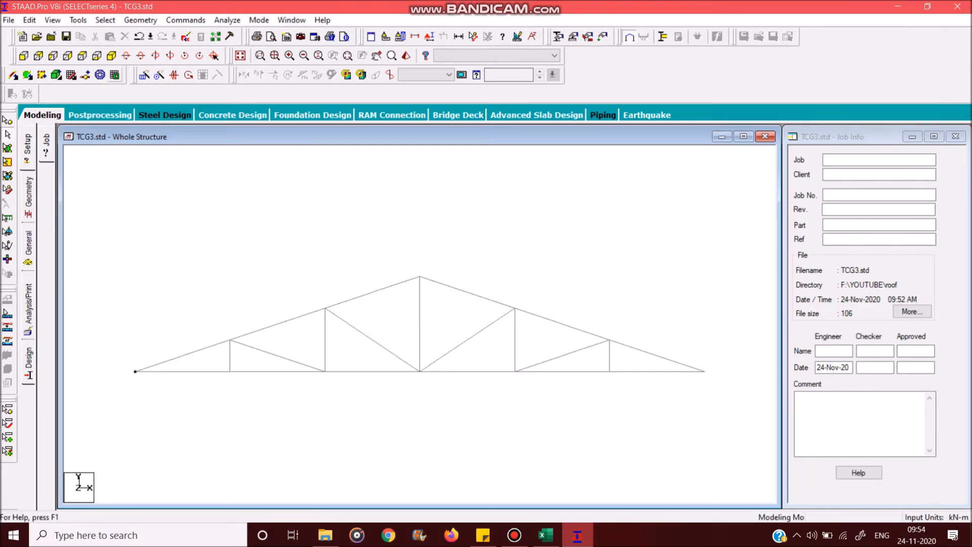
pyautogui.click(140, 20)
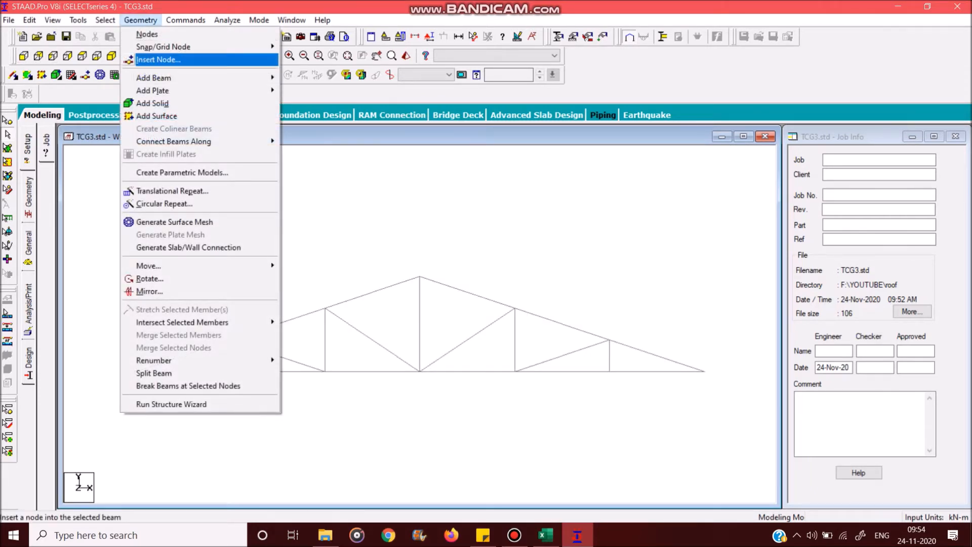
pyautogui.click(147, 34)
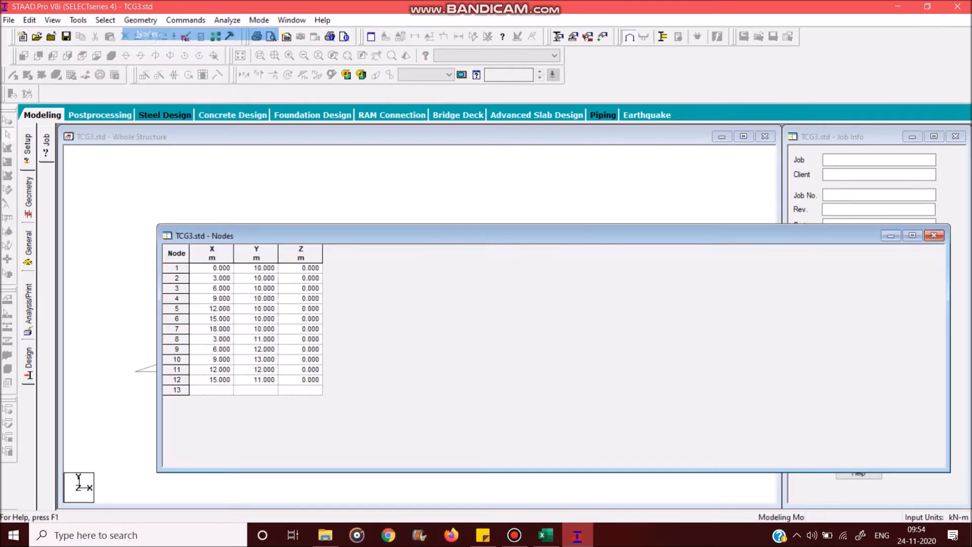
pyautogui.click(212, 390)
pyautogui.write('0')
pyautogui.press('Tab')
pyautogui.click(212, 400)
pyautogui.write('18')
pyautogui.press('Tab')
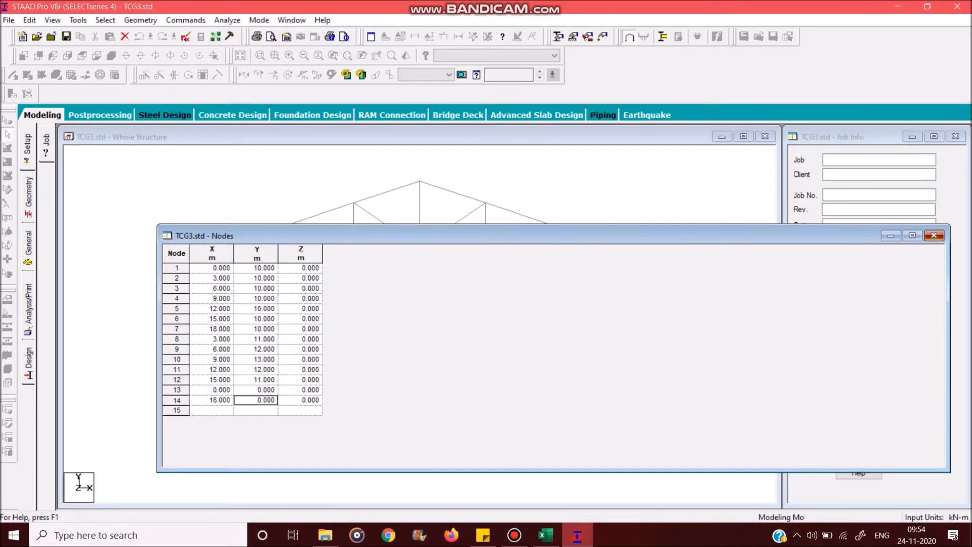
# Add the two vertical column members connecting the truss's end nodes to the base nodes.
pyautogui.click(934, 236)
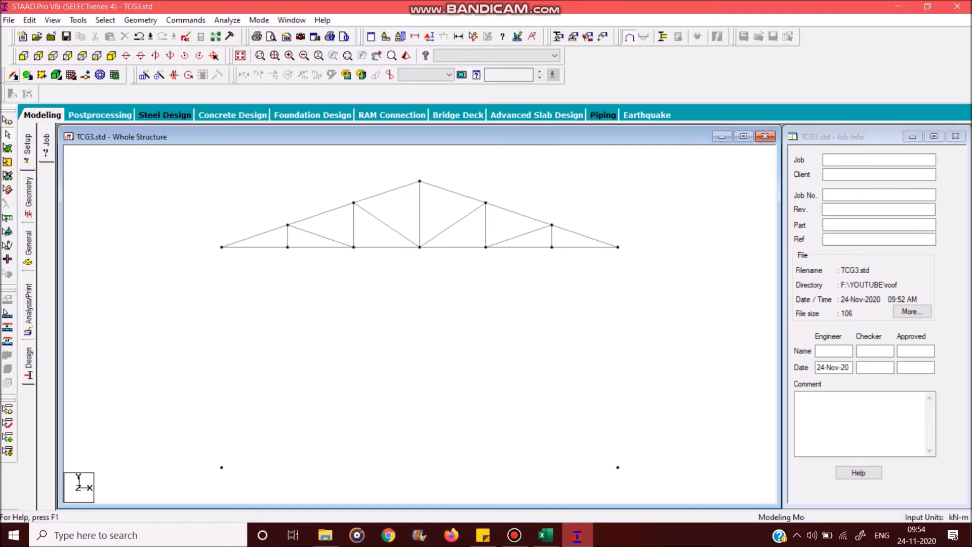
pyautogui.click(12, 94)
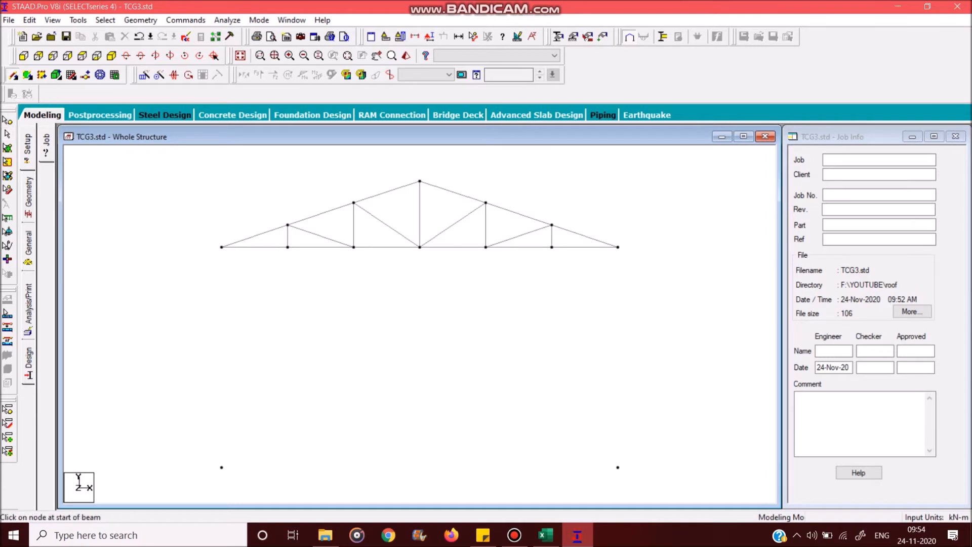
pyautogui.click(221, 247)
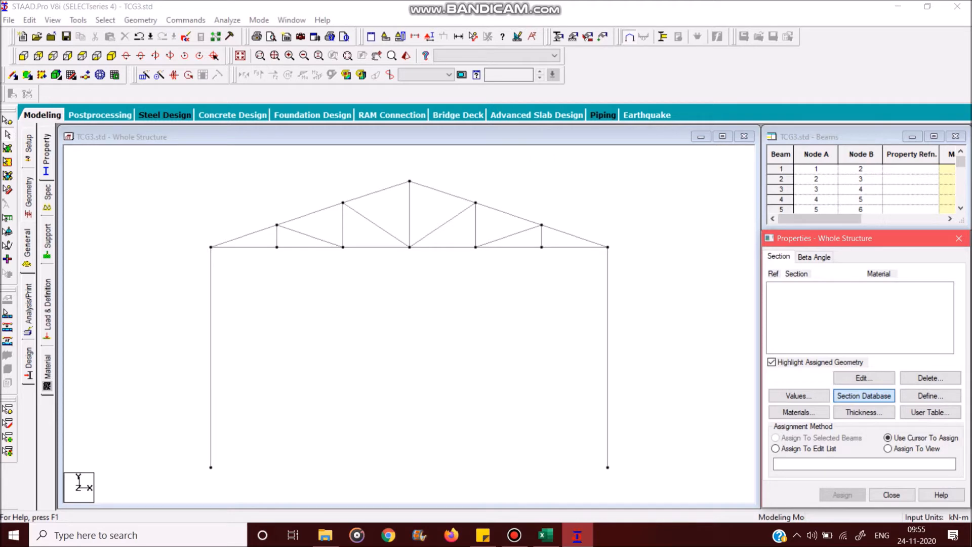
# Add the Indian channel section ISMC75 in steel as a single-section property from the section database.
pyautogui.click(863, 395)
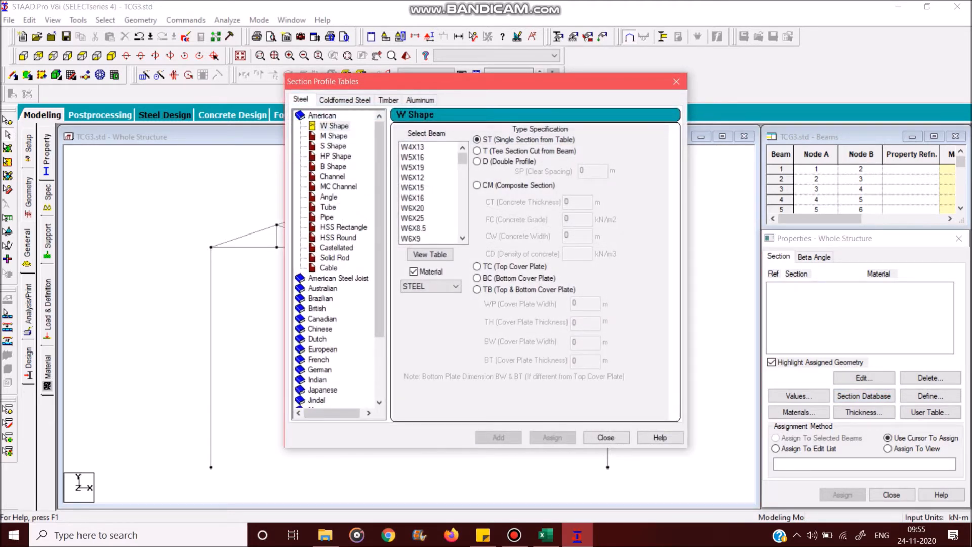
pyautogui.click(317, 380)
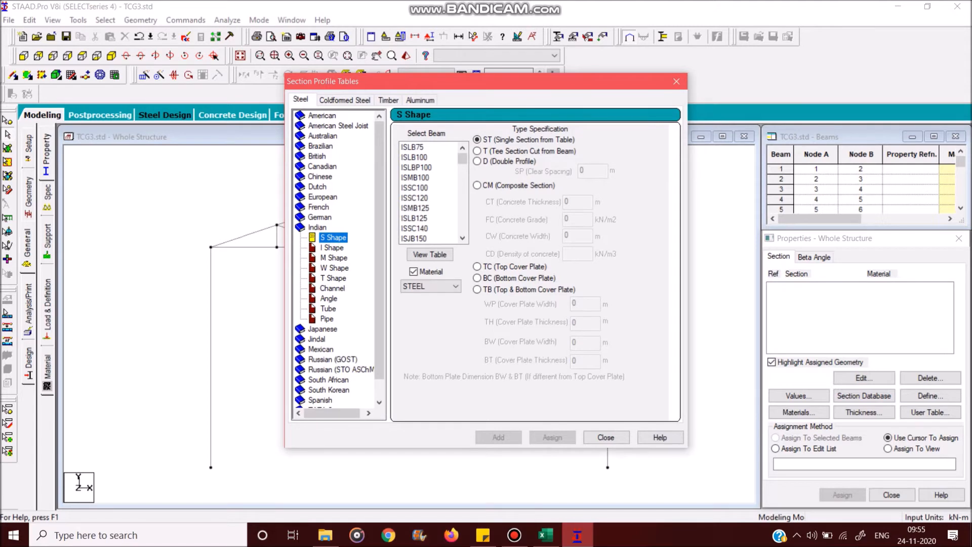
pyautogui.click(332, 288)
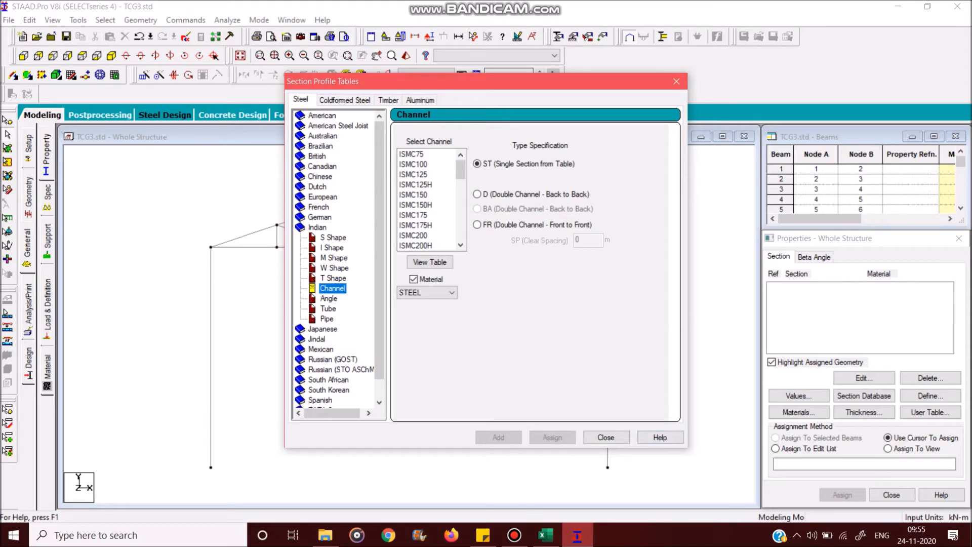
pyautogui.moveTo(456, 81); pyautogui.dragTo(766, 47)
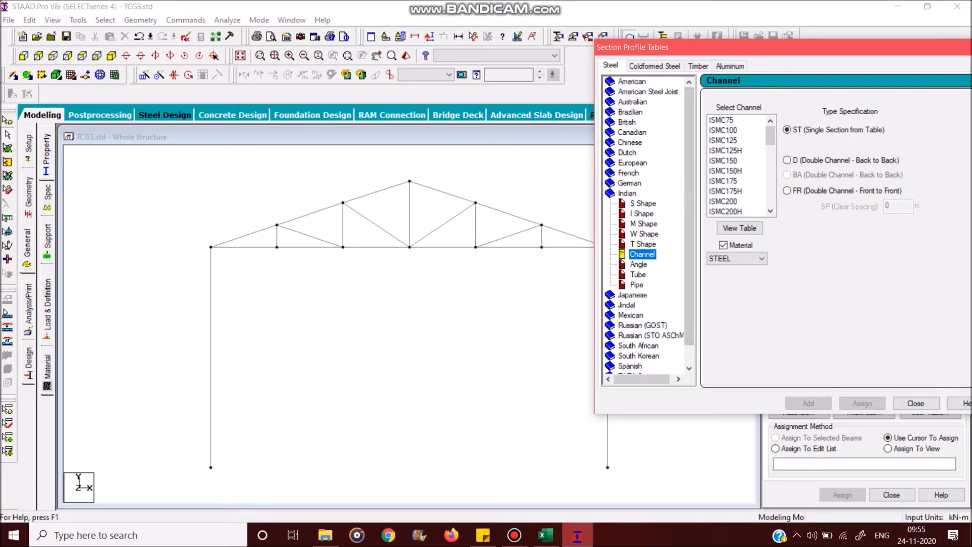
pyautogui.click(721, 120)
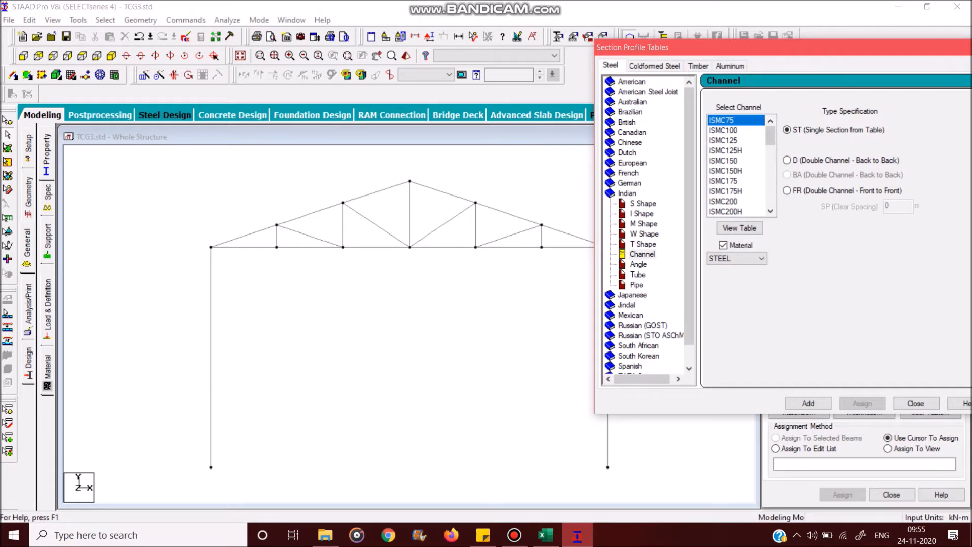
pyautogui.moveTo(658, 47); pyautogui.dragTo(340, 45)
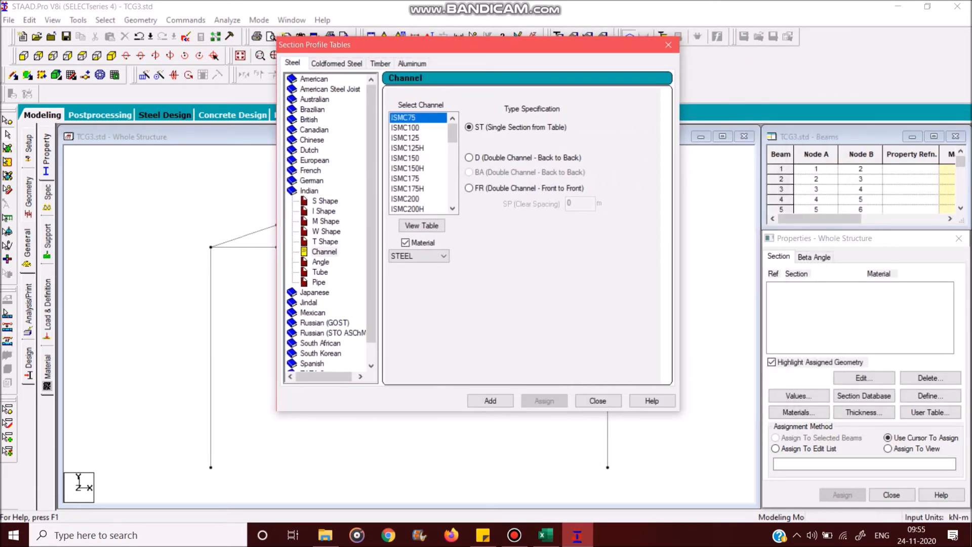
pyautogui.click(490, 401)
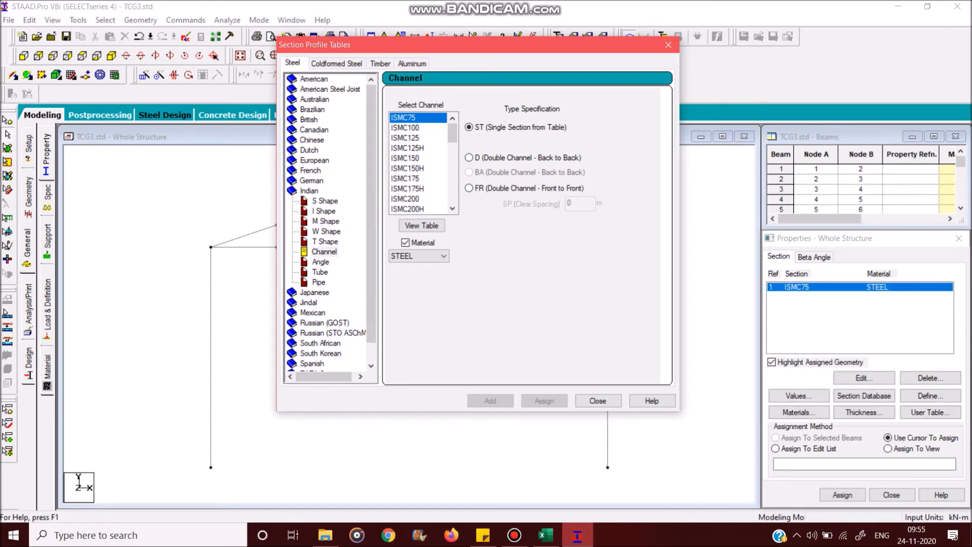
# Add double back-to-back channel sections ISMC150 and ISMC200, each with a clear spacing of 0.012 m.
pyautogui.click(405, 158)
pyautogui.click(469, 158)
pyautogui.moveTo(575, 204); pyautogui.dragTo(567, 203)
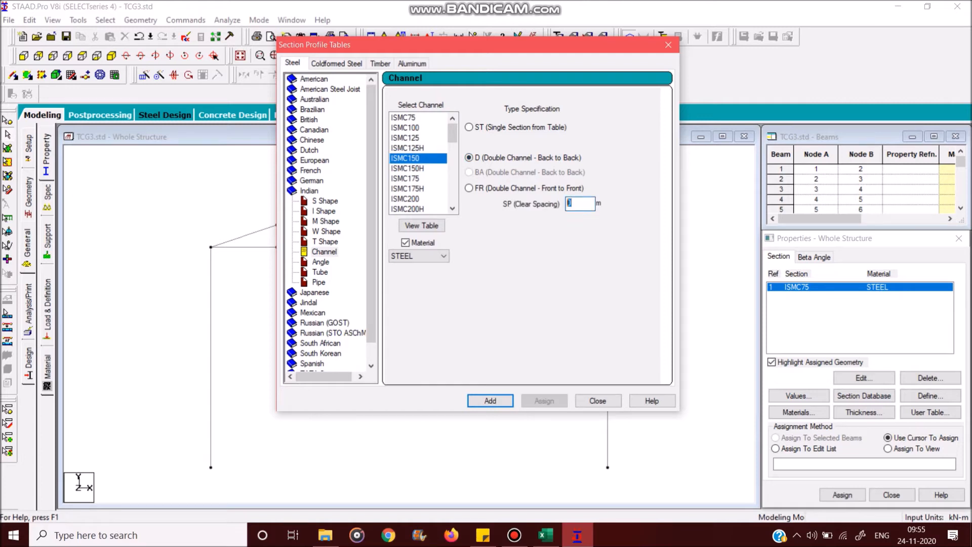
pyautogui.write('0.012')
pyautogui.press('Return')
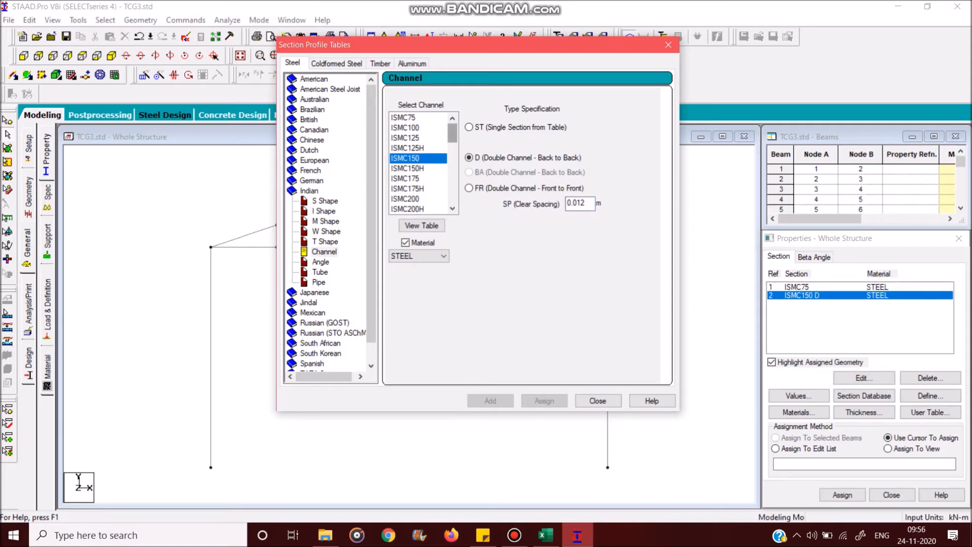
pyautogui.click(417, 199)
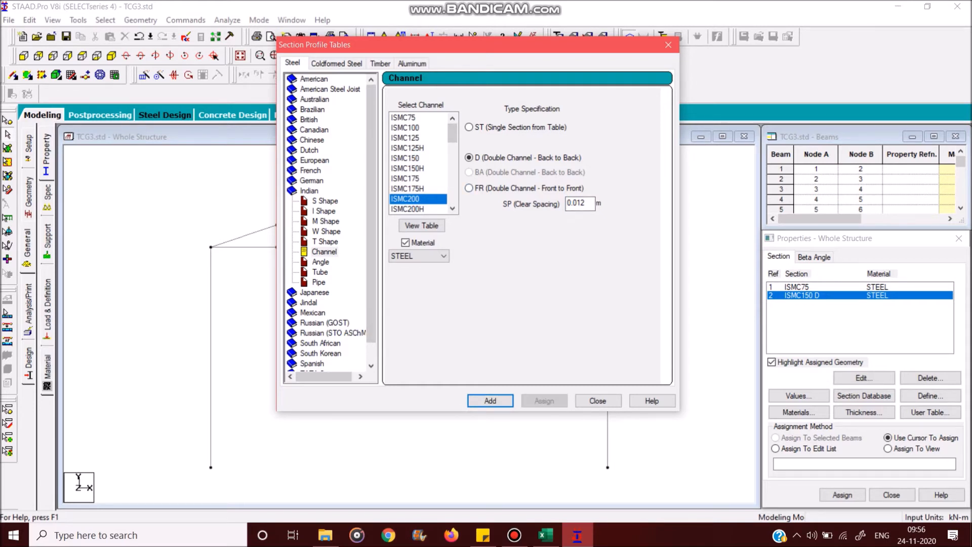
pyautogui.click(490, 401)
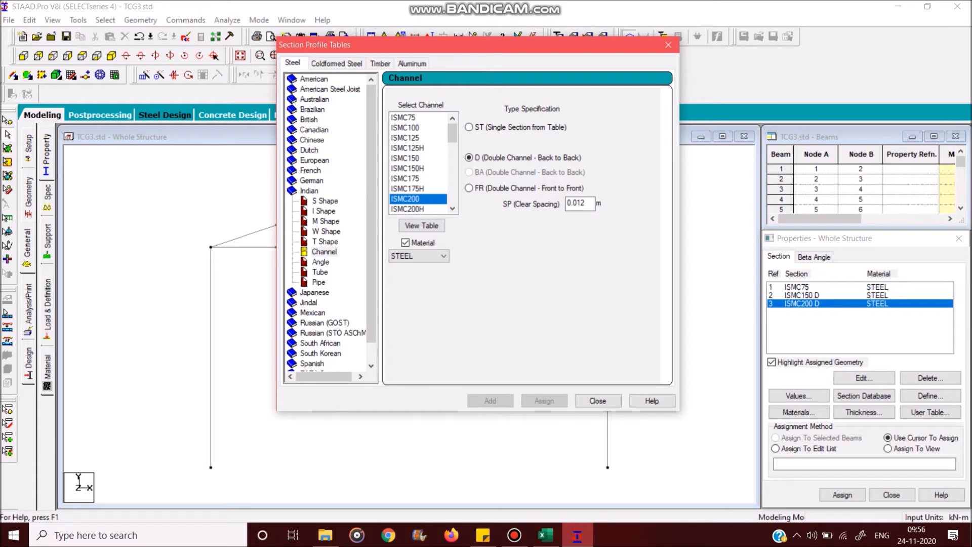
# Add the Indian angle section ISA100x75x10 as a single angle with reverse Y-Z axis (RA).
pyautogui.click(321, 262)
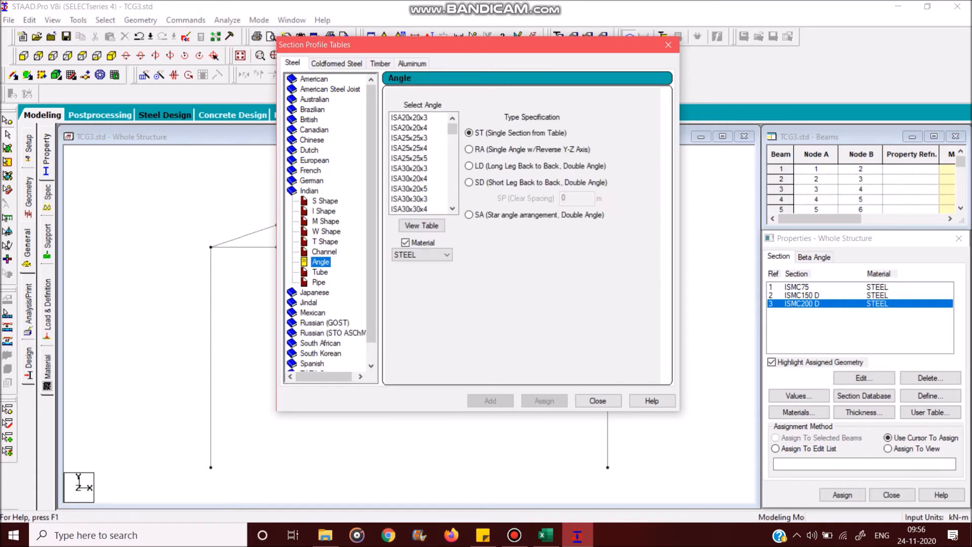
pyautogui.scroll(-15, 420, 162)
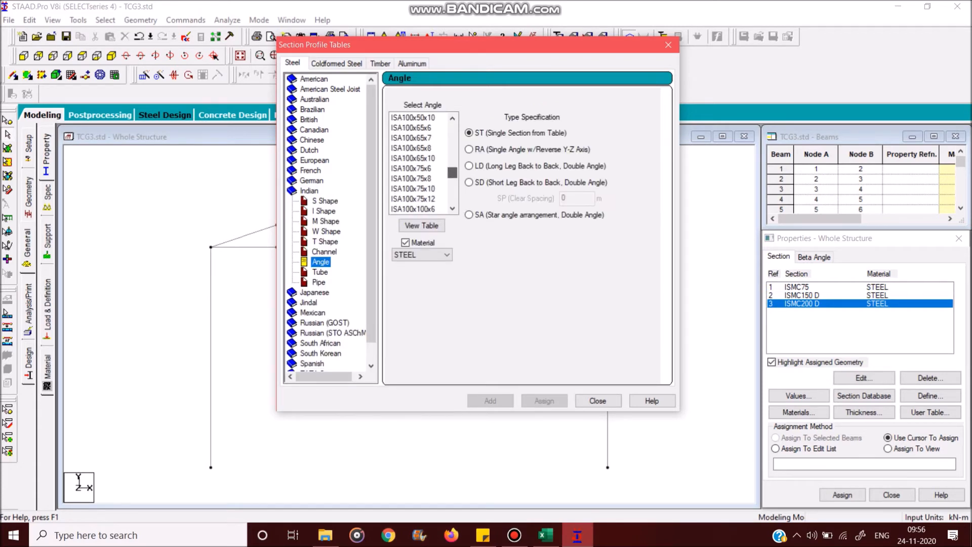
pyautogui.click(418, 199)
pyautogui.click(418, 189)
pyautogui.click(469, 150)
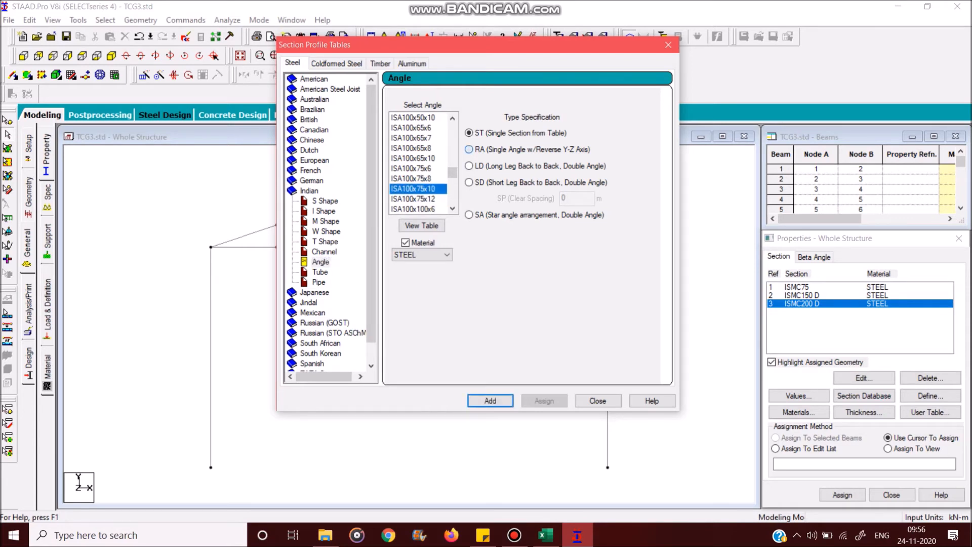
pyautogui.click(490, 400)
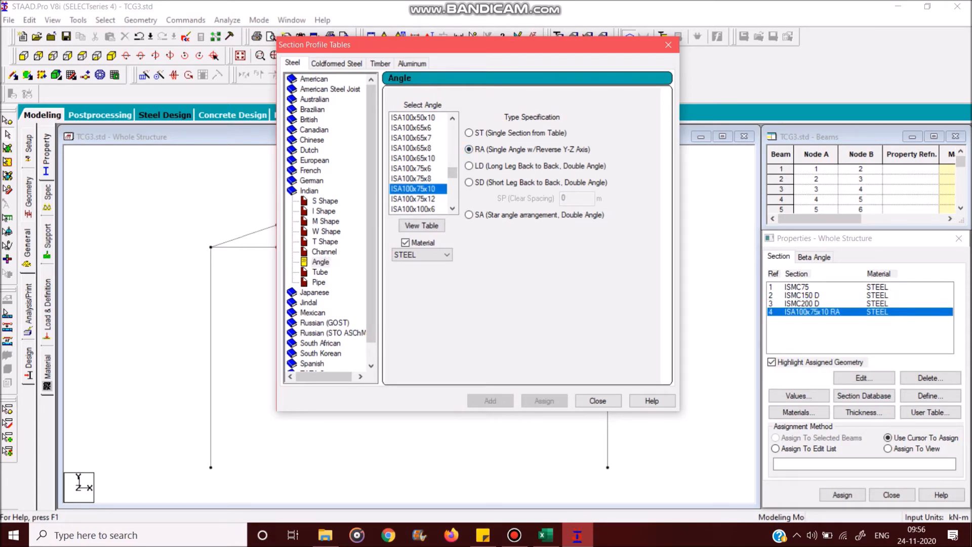
# Add the RA angle sections ISA75x50x8 and ISA150x75x10, and close the section profile tables.
pyautogui.scroll(5, 424, 162)
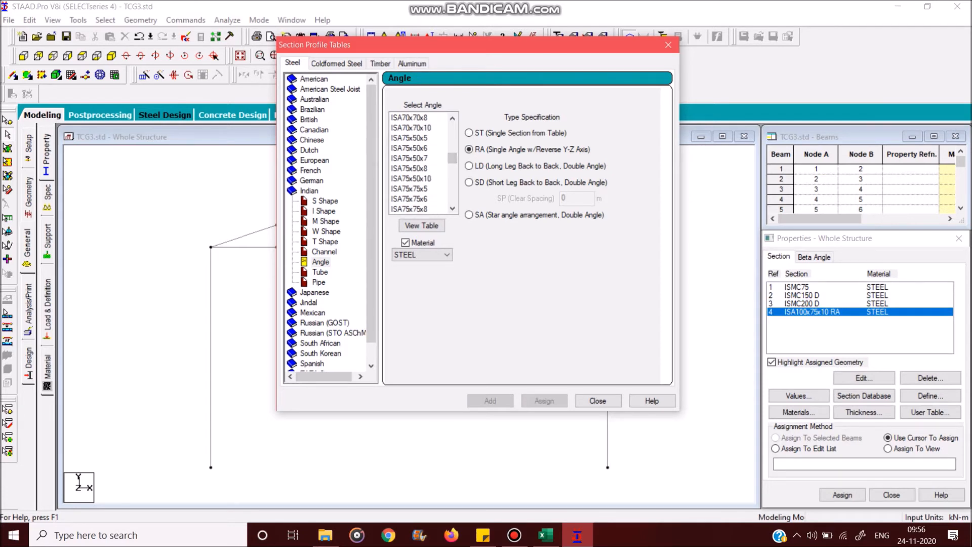
pyautogui.click(418, 168)
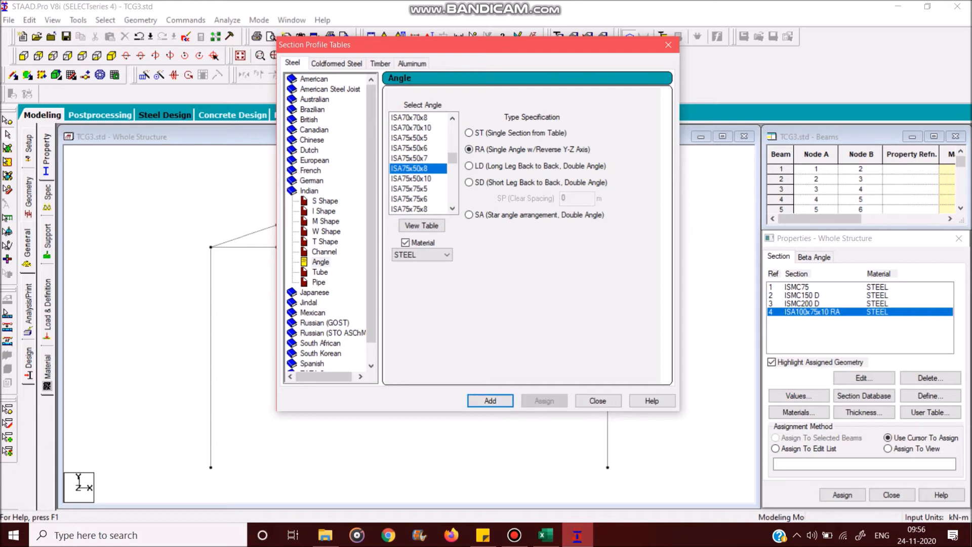
pyautogui.press('Return')
pyautogui.moveTo(452, 158); pyautogui.dragTo(452, 185)
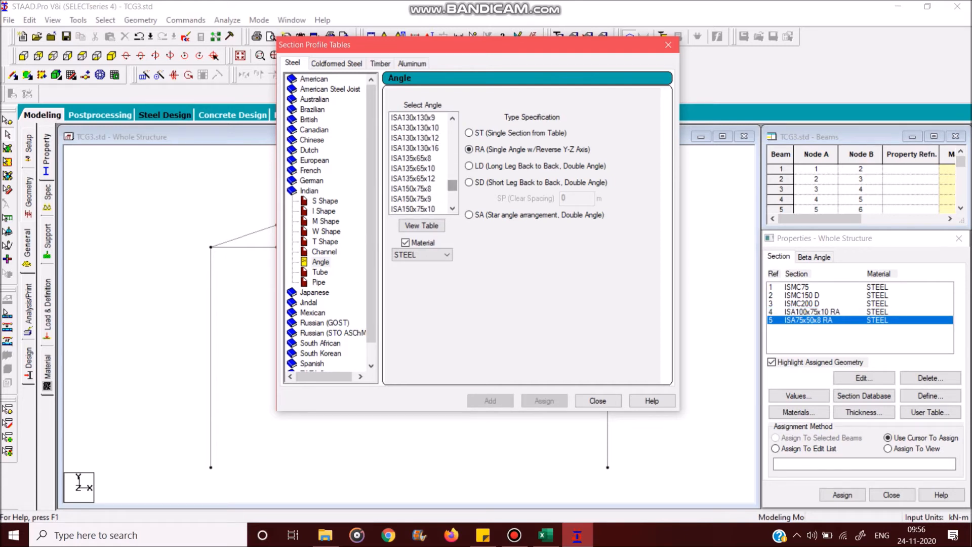
pyautogui.click(413, 209)
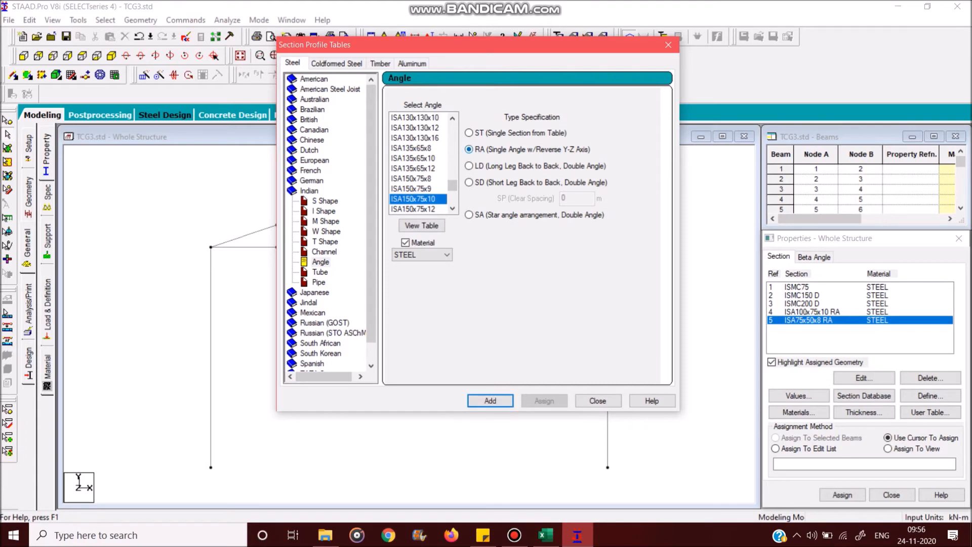
pyautogui.click(490, 400)
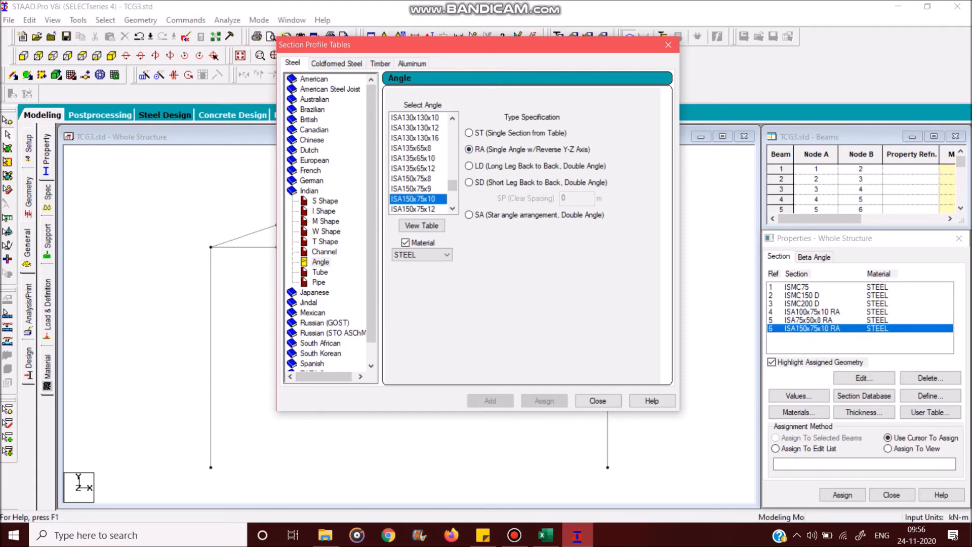
pyautogui.click(597, 400)
# Save the modified structure with its new section properties.
pyautogui.click(812, 320)
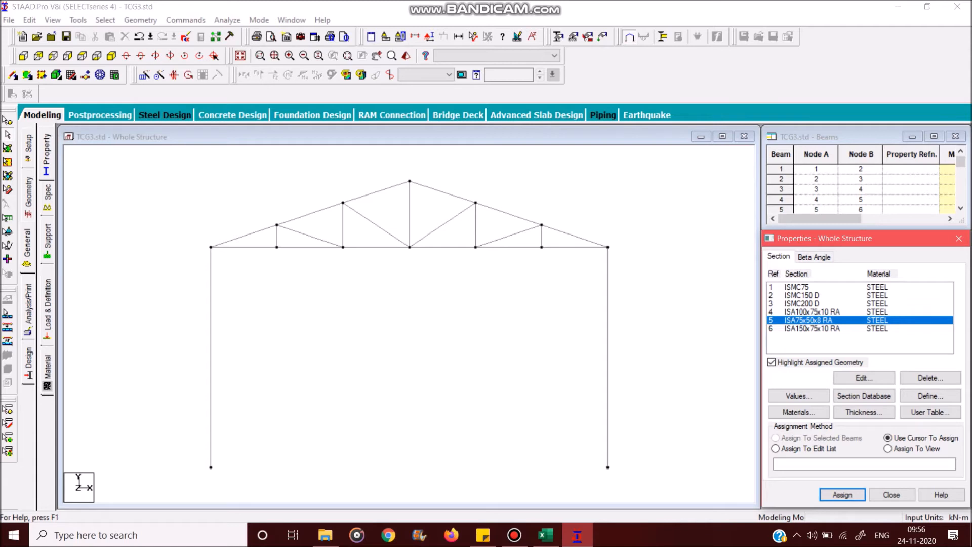
pyautogui.click(802, 295)
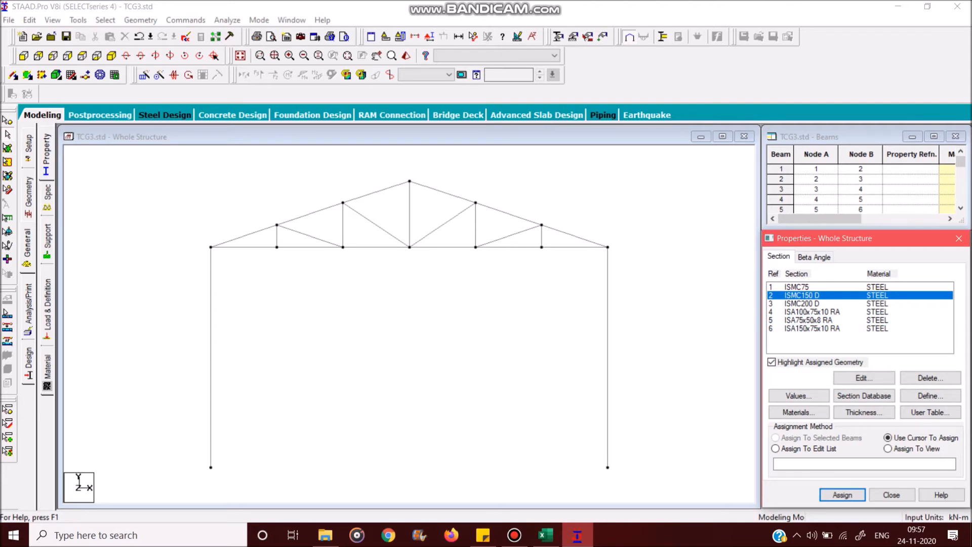
pyautogui.press('Return')
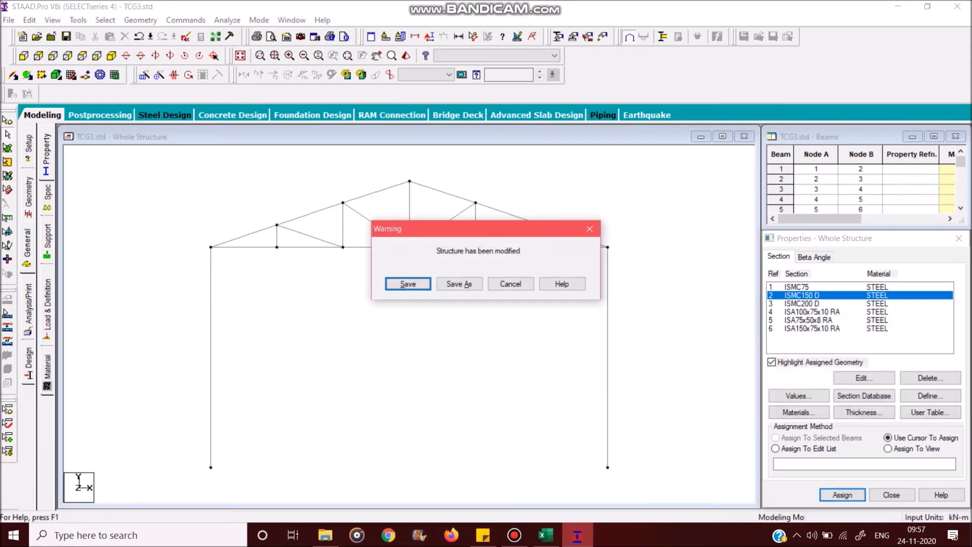
pyautogui.press('Return')
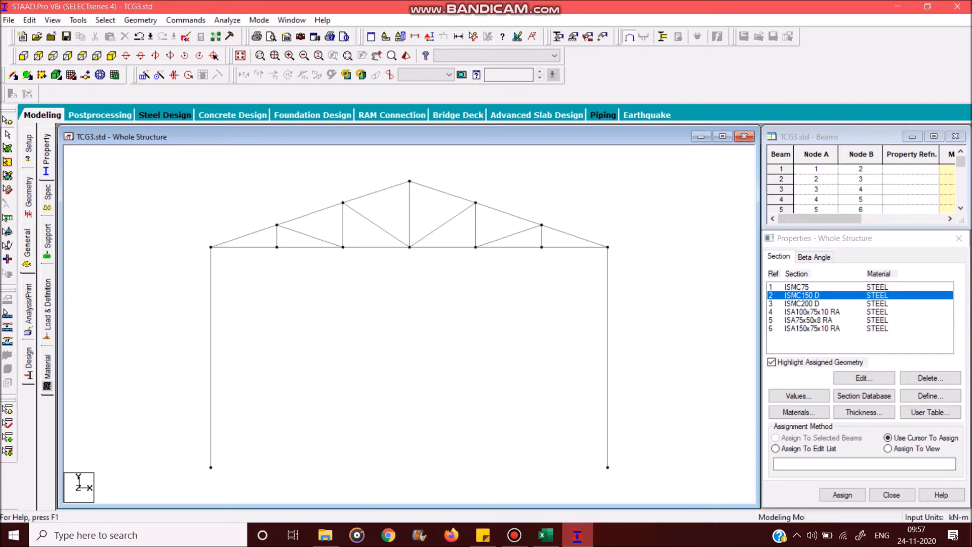
# Assign the ISMC75 section to the five vertical members of the truss.
pyautogui.click(797, 287)
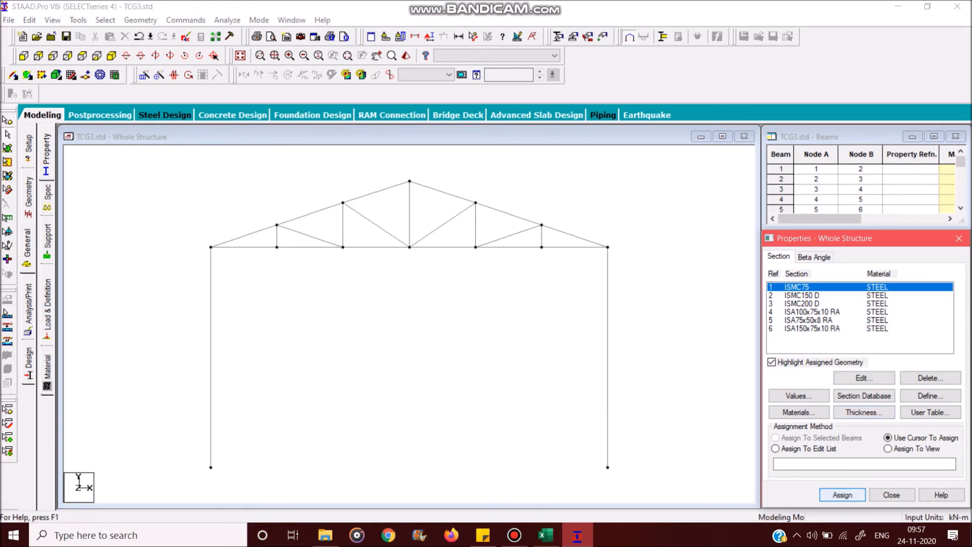
pyautogui.click(843, 495)
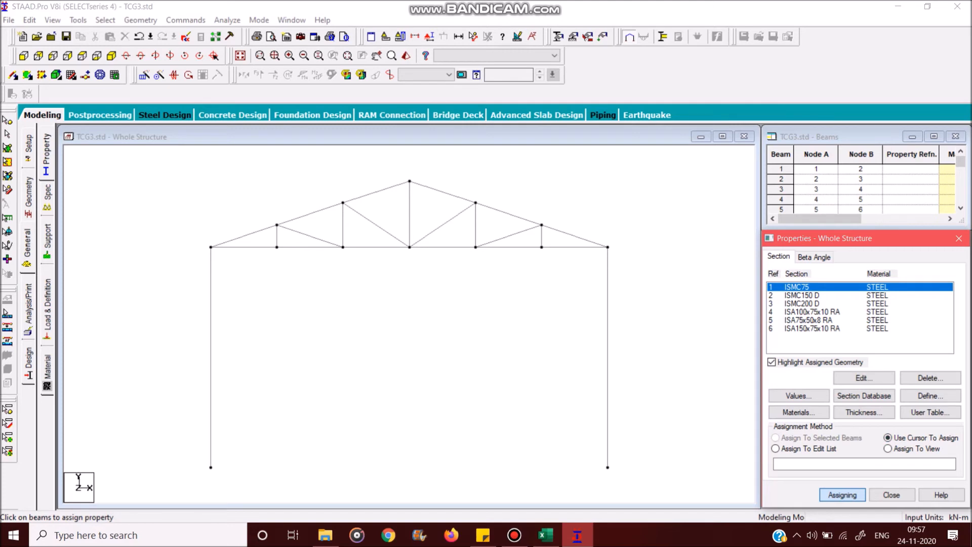
pyautogui.click(475, 227)
pyautogui.click(542, 235)
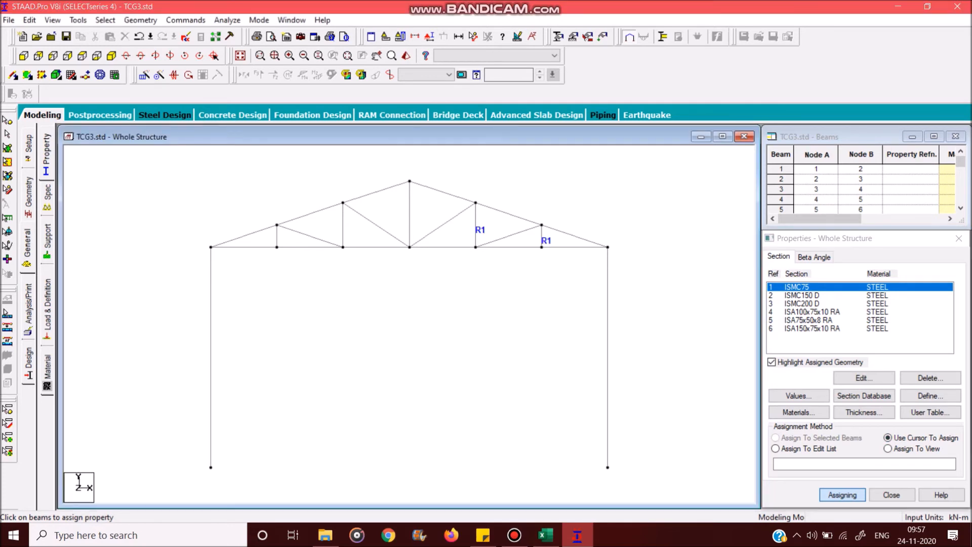
pyautogui.click(410, 217)
pyautogui.click(343, 227)
pyautogui.click(276, 236)
# Assign the ISMC150 D section to both columns.
pyautogui.click(802, 295)
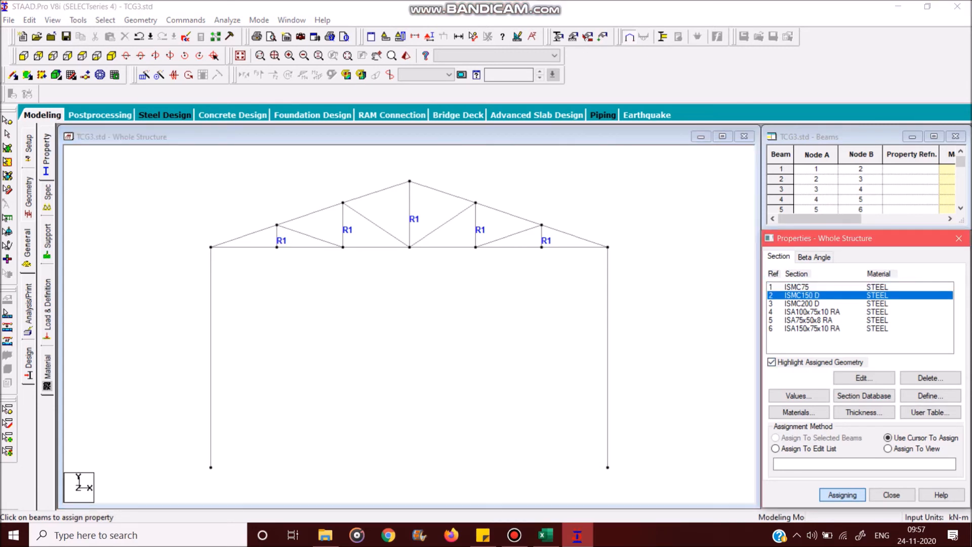
pyautogui.click(608, 357)
pyautogui.click(211, 357)
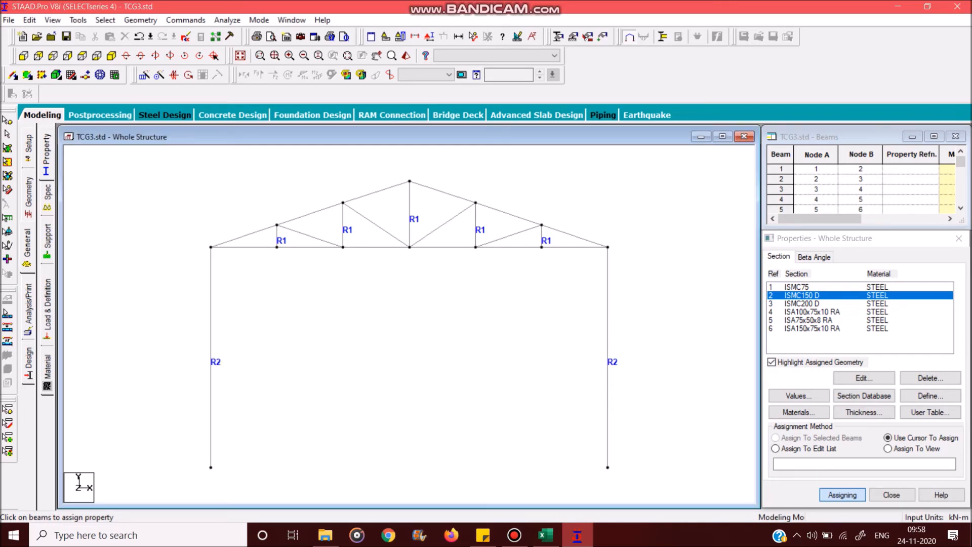
# Assign the ISMC200 D section to the six bottom chord members of the truss.
pyautogui.click(802, 304)
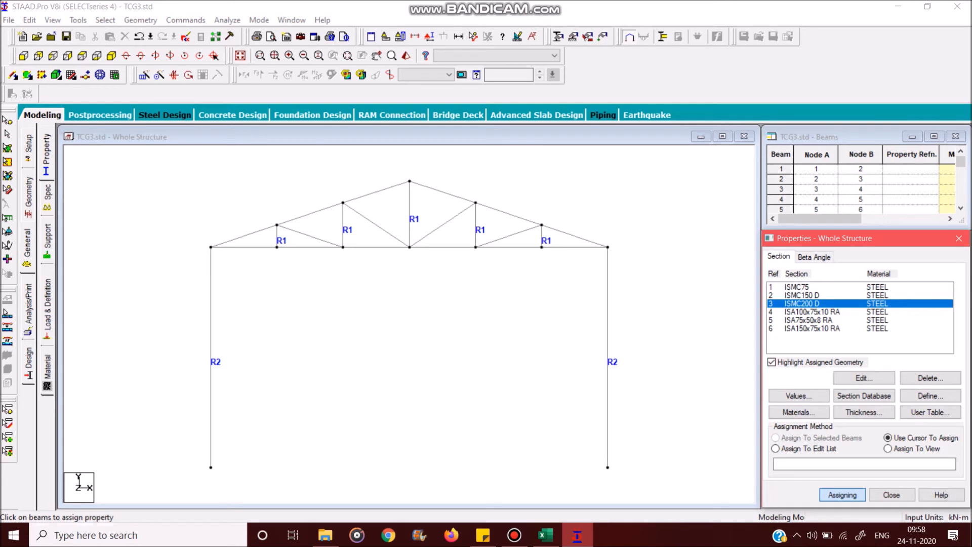
pyautogui.click(245, 247)
pyautogui.click(311, 247)
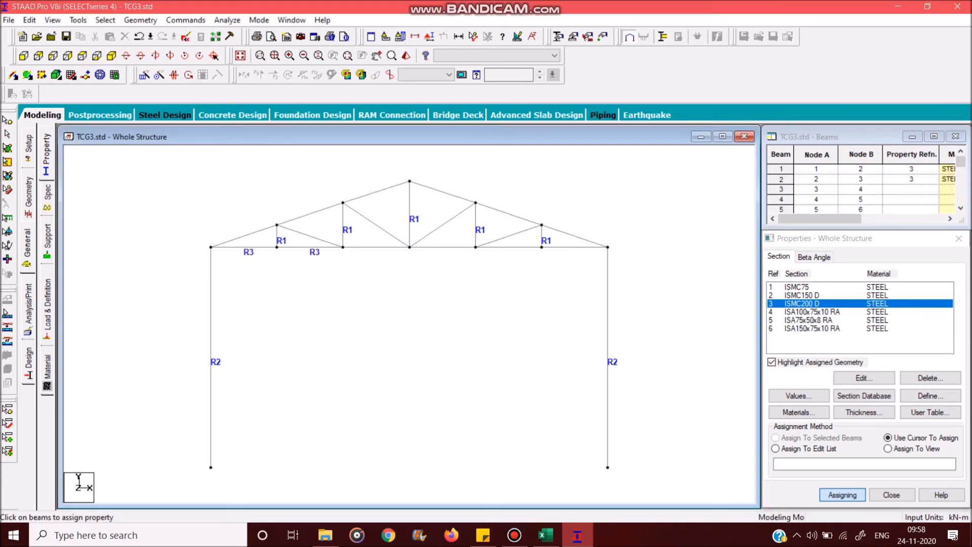
pyautogui.click(377, 247)
pyautogui.click(443, 247)
pyautogui.click(509, 247)
pyautogui.click(574, 247)
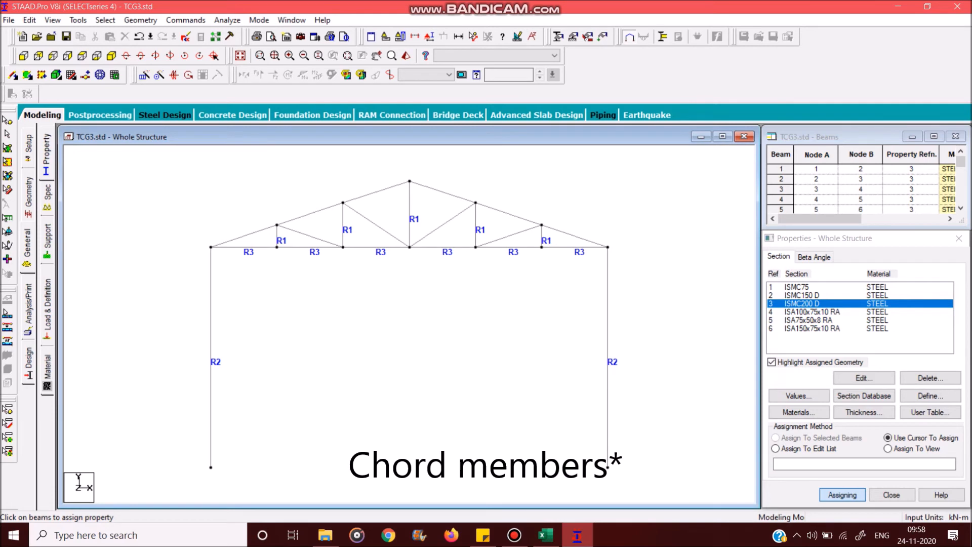
# Assign the ISA100x75x10 RA section to the six top chord members of the truss.
pyautogui.click(812, 312)
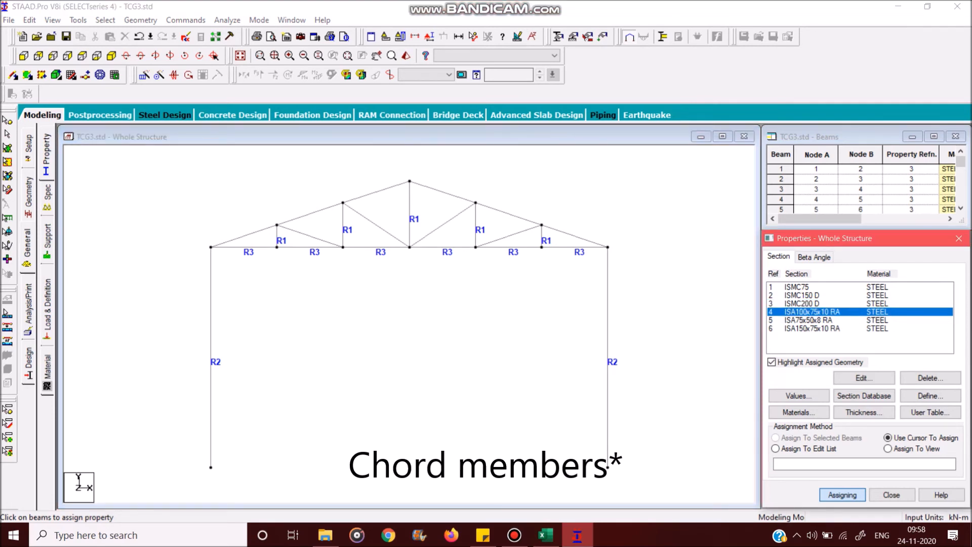
pyautogui.click(243, 236)
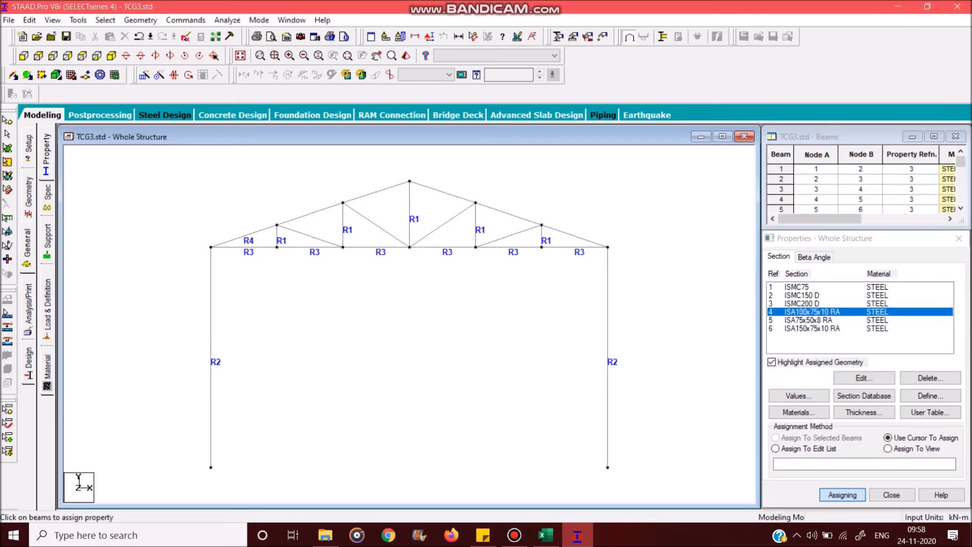
pyautogui.click(310, 213)
pyautogui.click(376, 192)
pyautogui.click(442, 192)
pyautogui.click(509, 213)
pyautogui.click(574, 236)
# Assign the ISA75x50x8 RA section to the four diagonal members of the truss.
pyautogui.click(808, 320)
pyautogui.click(508, 236)
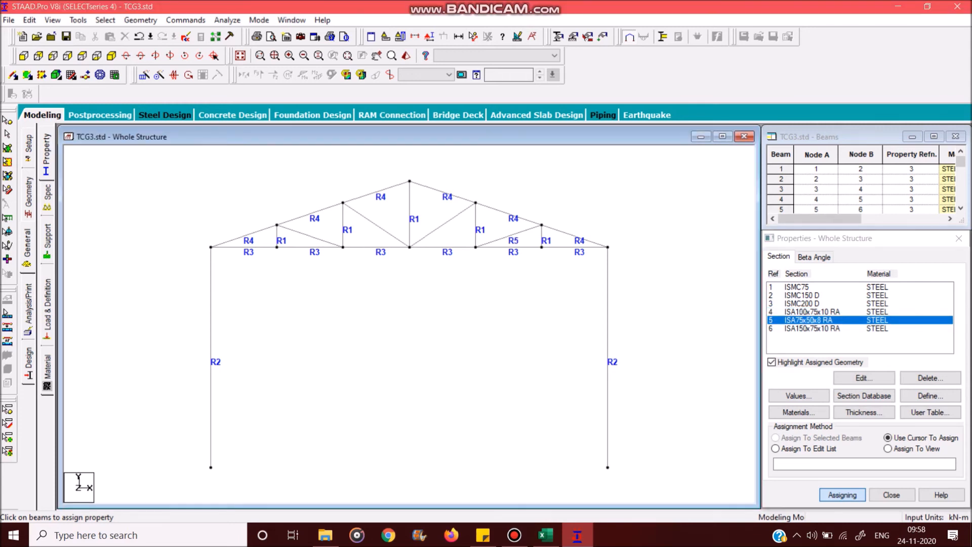
pyautogui.click(442, 225)
pyautogui.click(377, 224)
pyautogui.click(310, 236)
# Check which members each of the six defined sections is assigned to by highlighting them in turn.
pyautogui.click(812, 329)
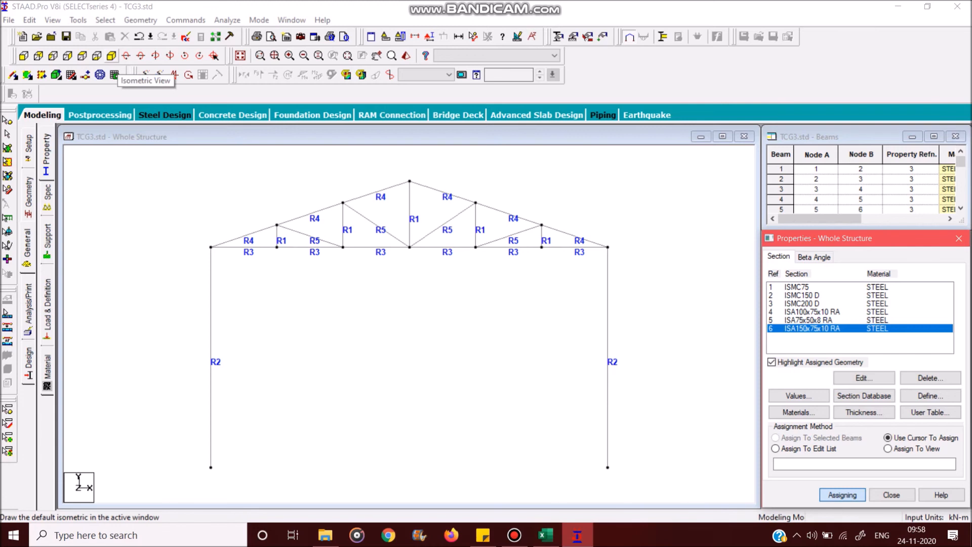
pyautogui.click(797, 287)
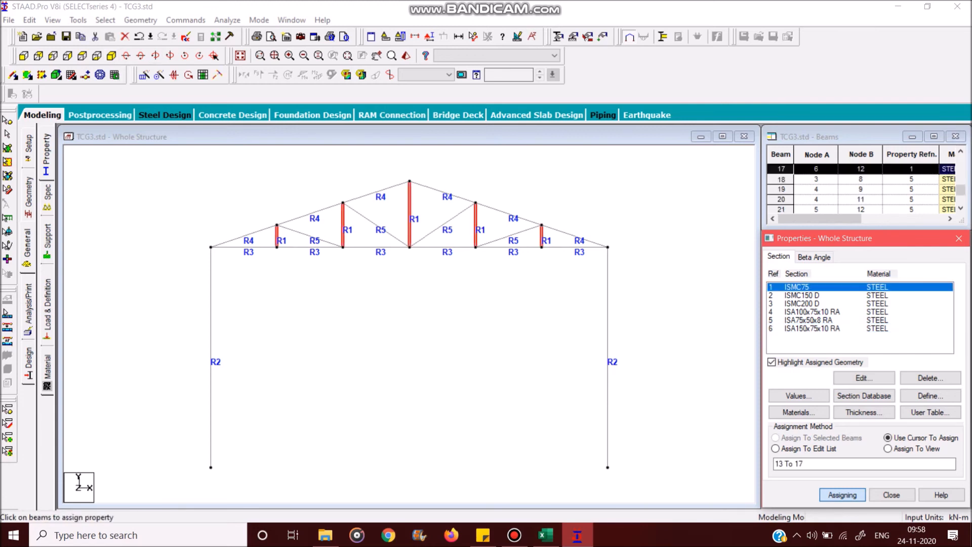
pyautogui.click(801, 295)
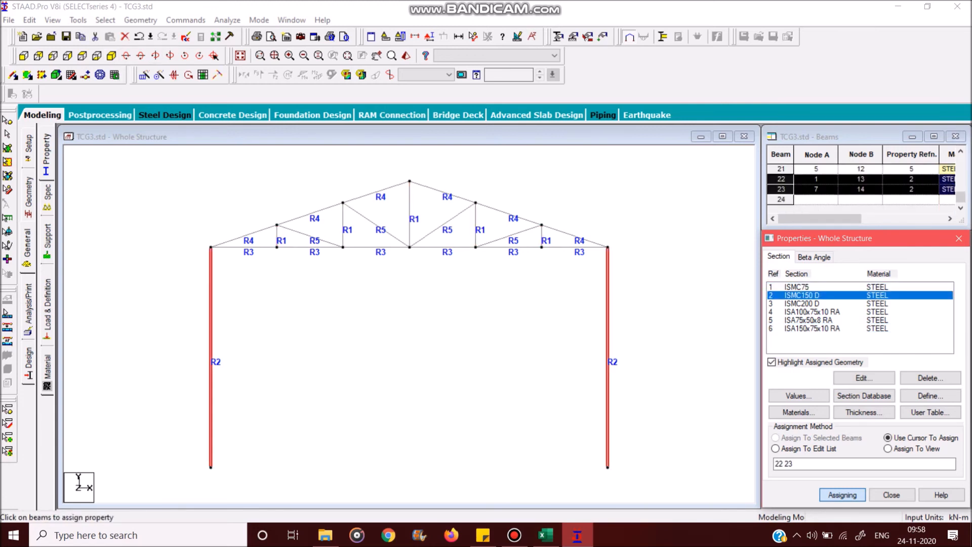
pyautogui.click(802, 304)
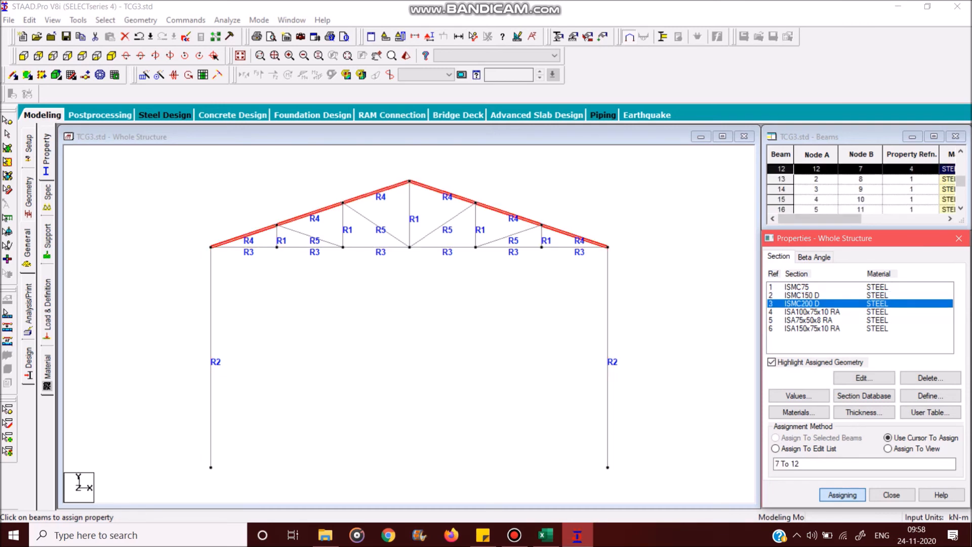
pyautogui.click(811, 311)
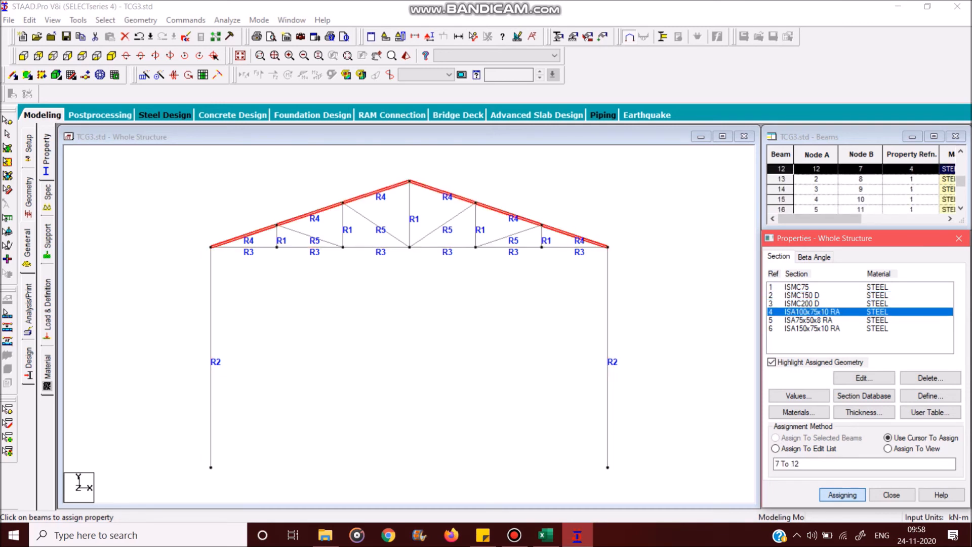
pyautogui.click(807, 320)
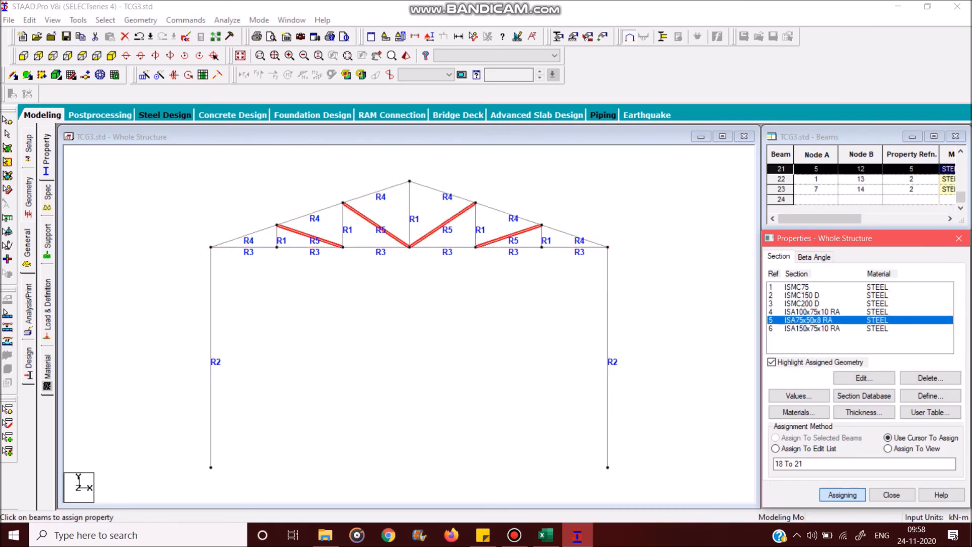
pyautogui.click(812, 329)
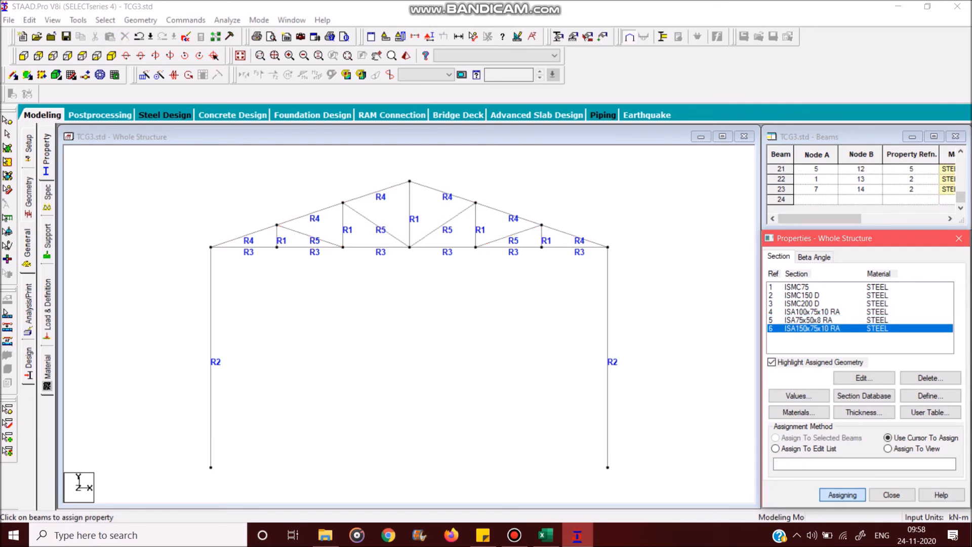
# Create a fixed support definition for the structure.
pyautogui.click(47, 242)
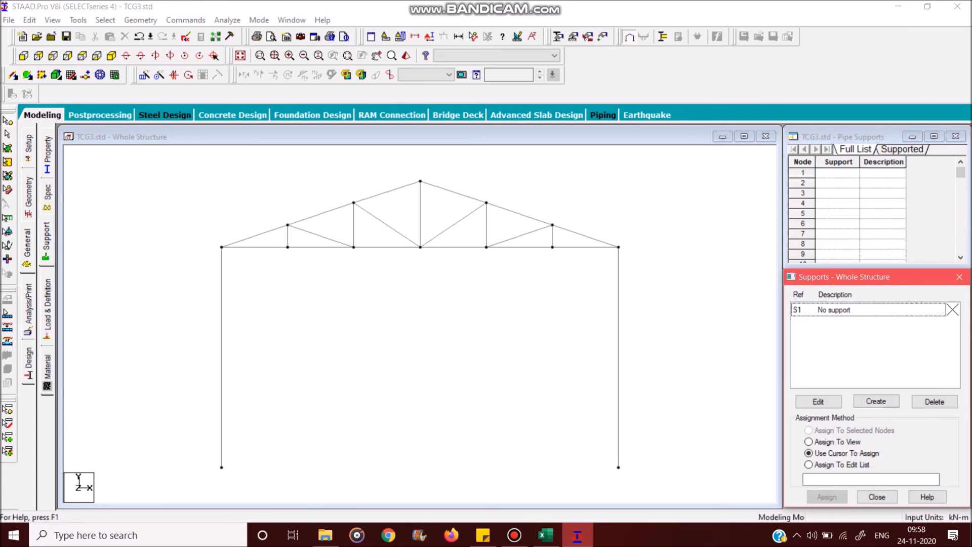
pyautogui.click(818, 401)
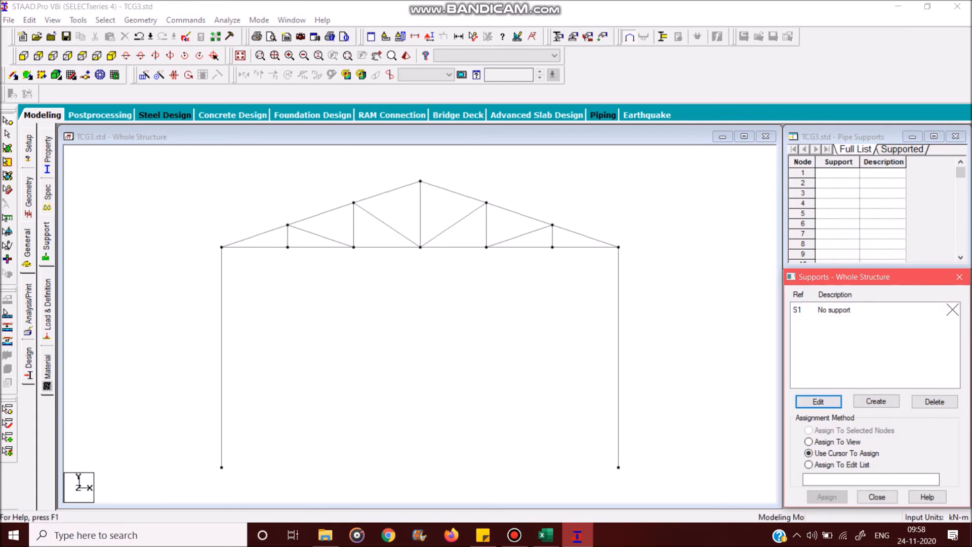
pyautogui.click(876, 401)
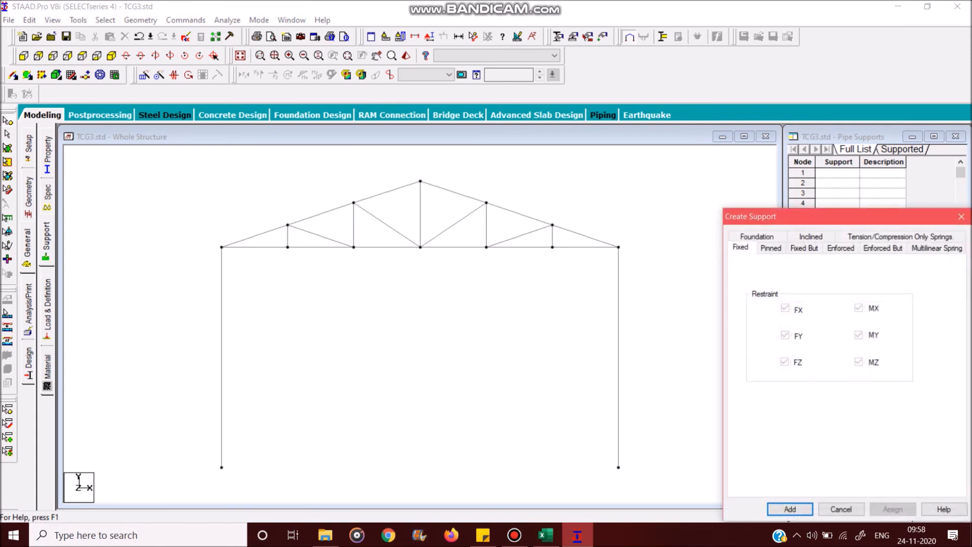
pyautogui.click(790, 509)
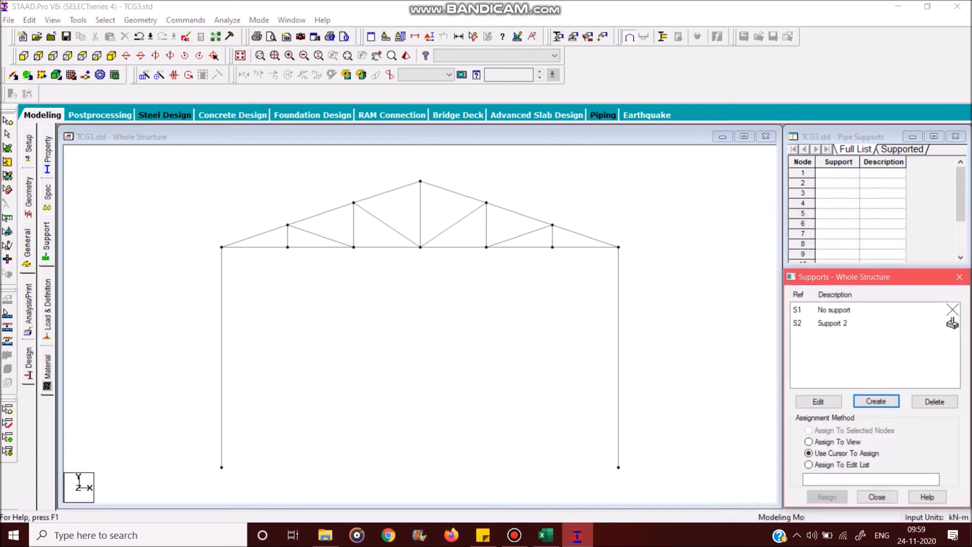
# Assign the fixed support to the base nodes of both columns.
pyautogui.click(832, 323)
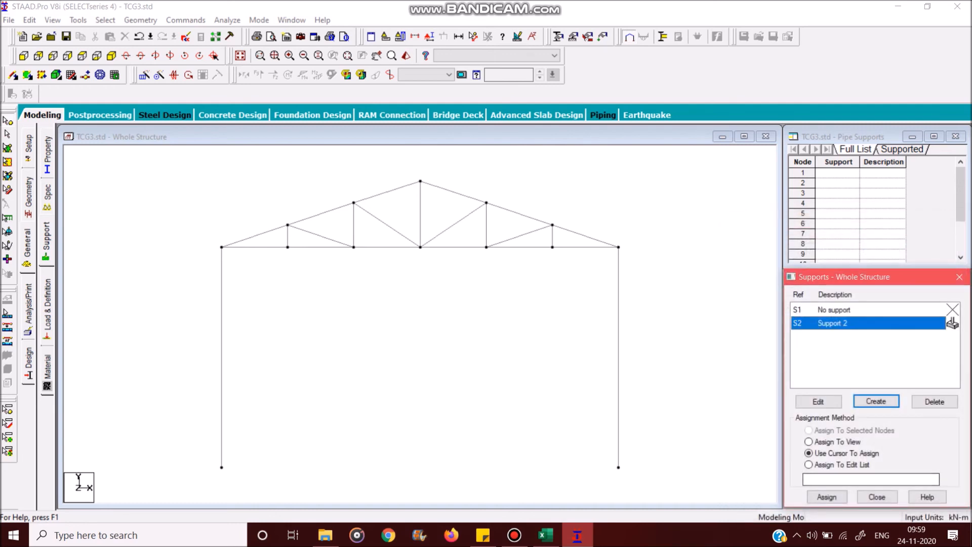
pyautogui.click(827, 497)
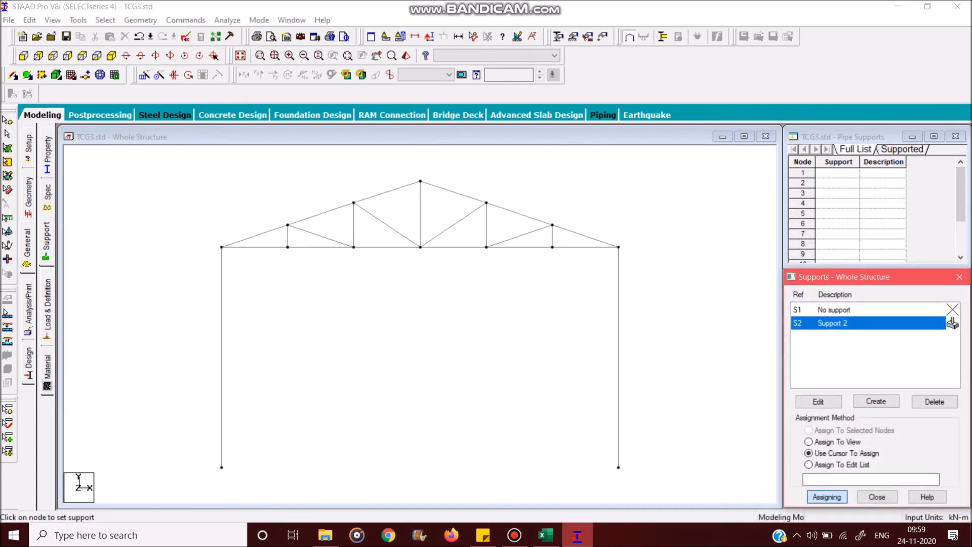
pyautogui.click(618, 467)
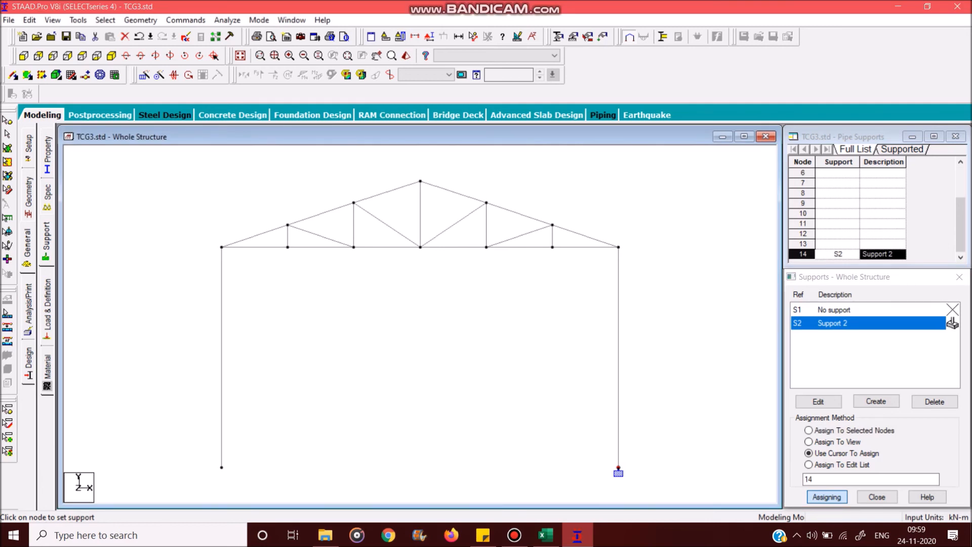
pyautogui.click(222, 466)
# Add primary load case 1 with the Dead loading type and the title DL.
pyautogui.click(48, 308)
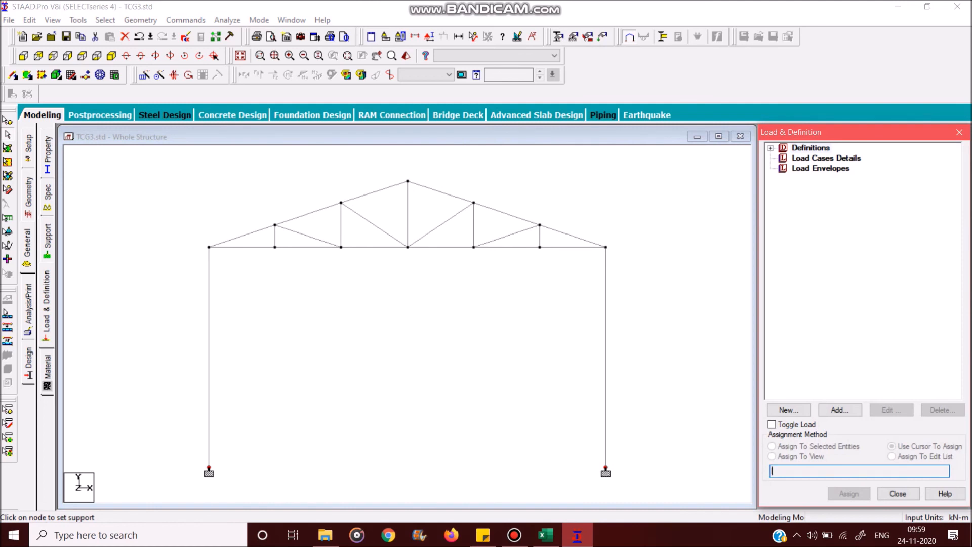
pyautogui.click(826, 158)
pyautogui.click(840, 410)
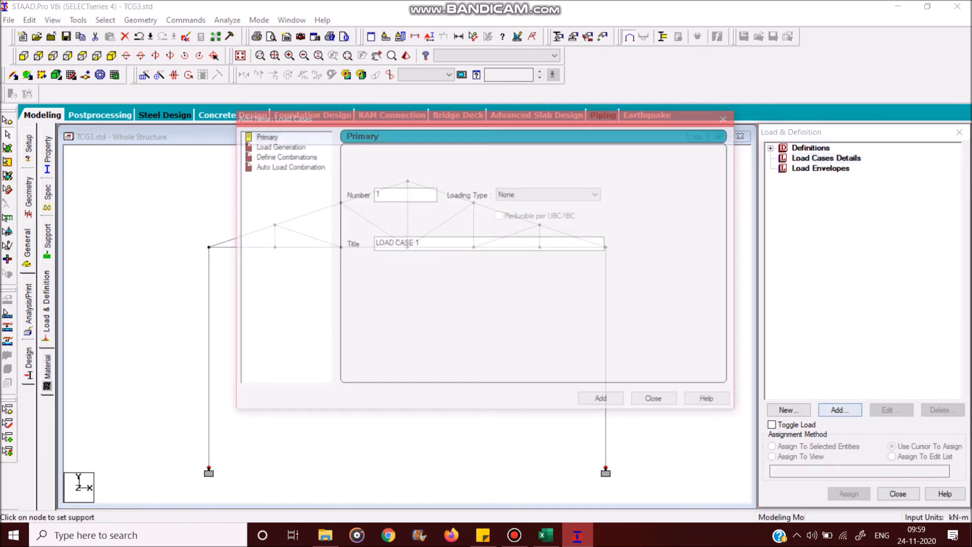
pyautogui.click(550, 194)
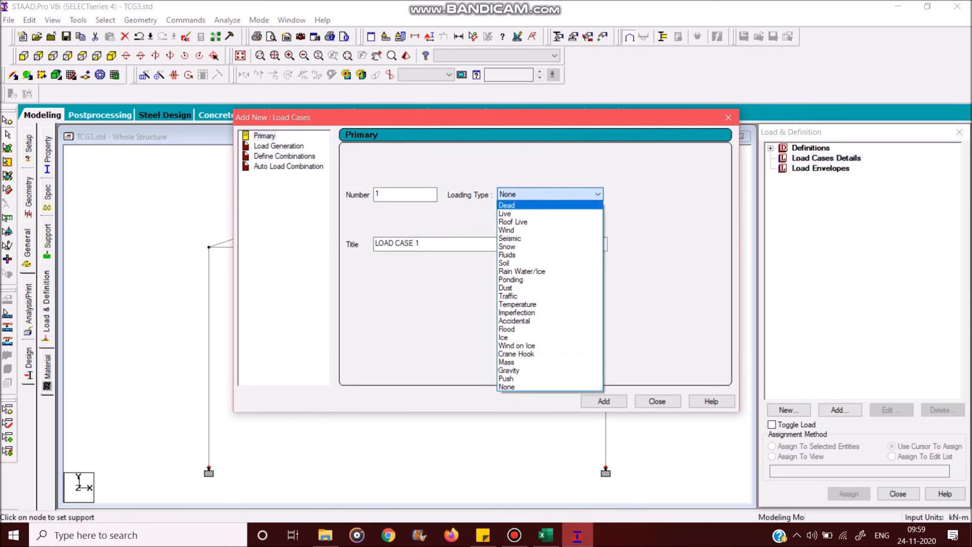
pyautogui.click(550, 205)
pyautogui.press('Tab')
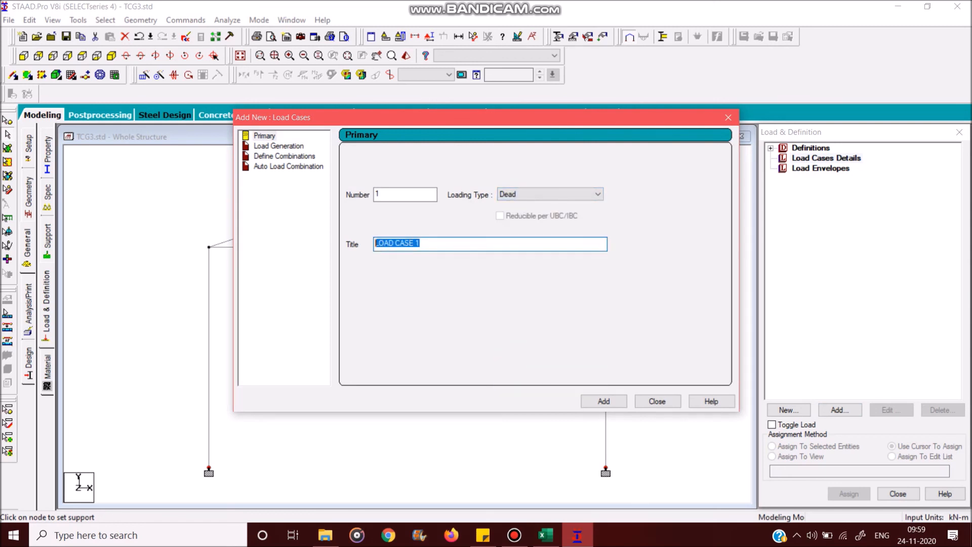
pyautogui.write('DL')
pyautogui.press('Return')
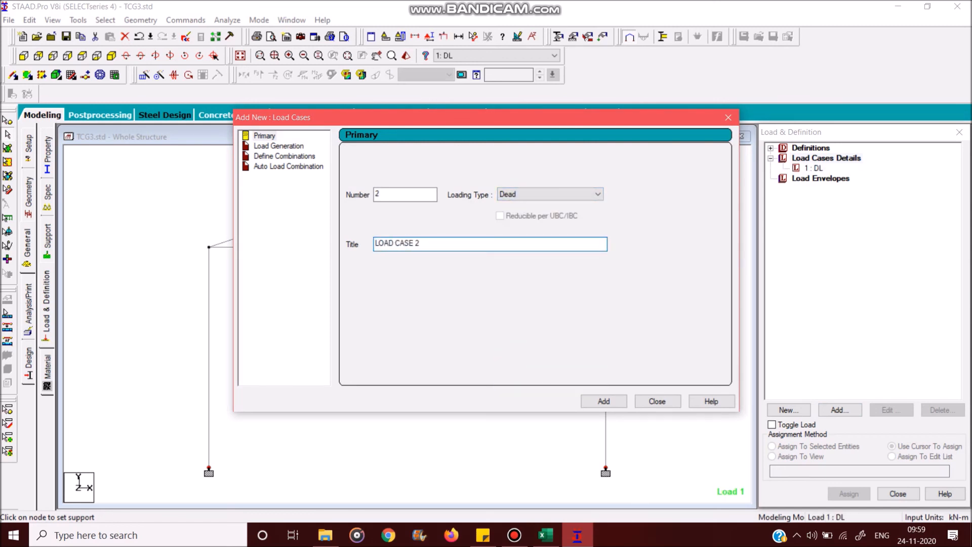
# Add primary load case 2 with the Live loading type and the title LL.
pyautogui.click(551, 195)
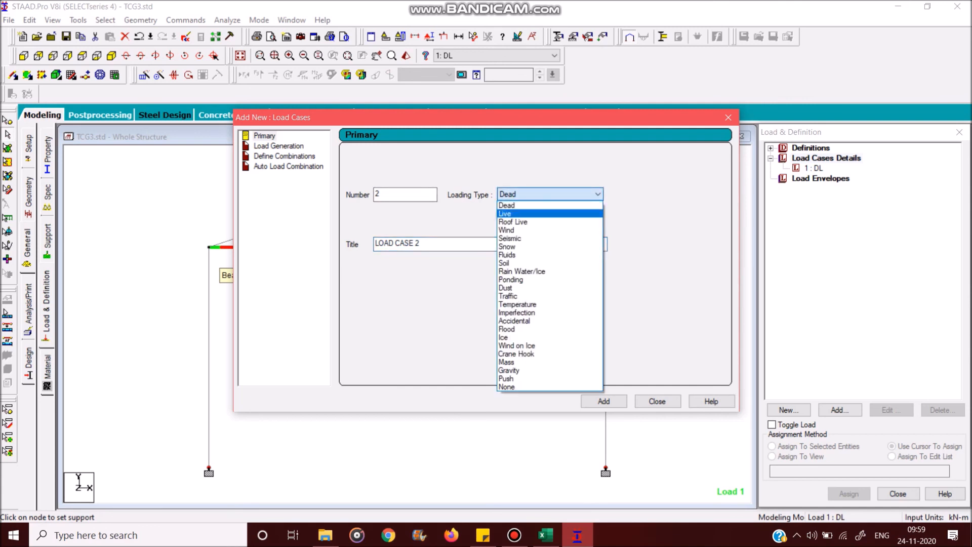
pyautogui.press('Return')
pyautogui.press('Tab')
pyautogui.press('Tab')
pyautogui.write('LL')
pyautogui.press('Return')
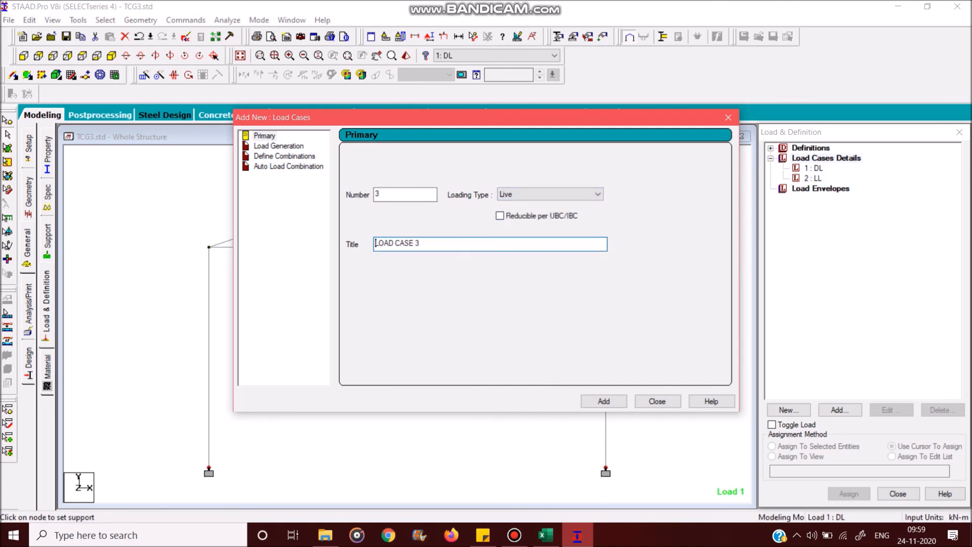
# Add primary load case 3 with the Wind loading type and the title WL, and finish adding load cases.
pyautogui.click(550, 194)
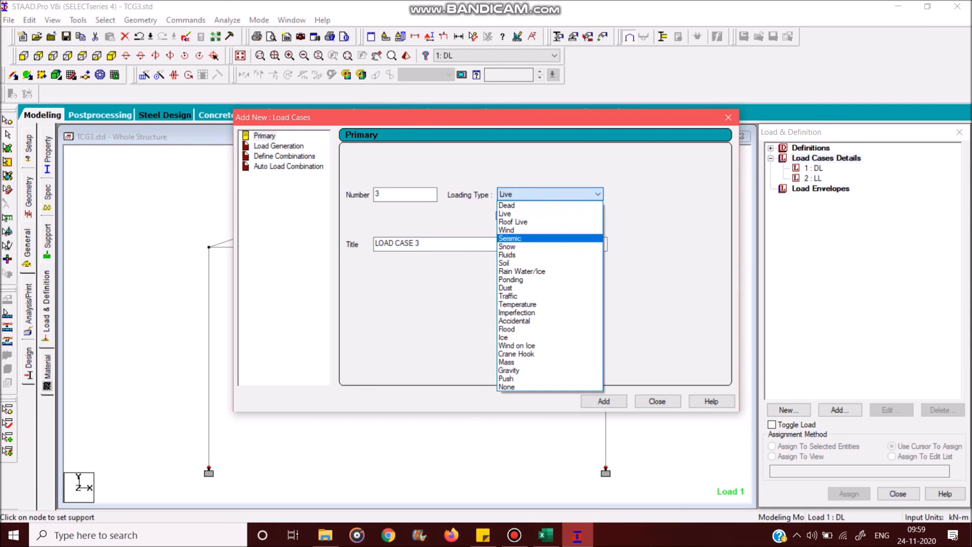
pyautogui.click(526, 230)
pyautogui.press('Tab')
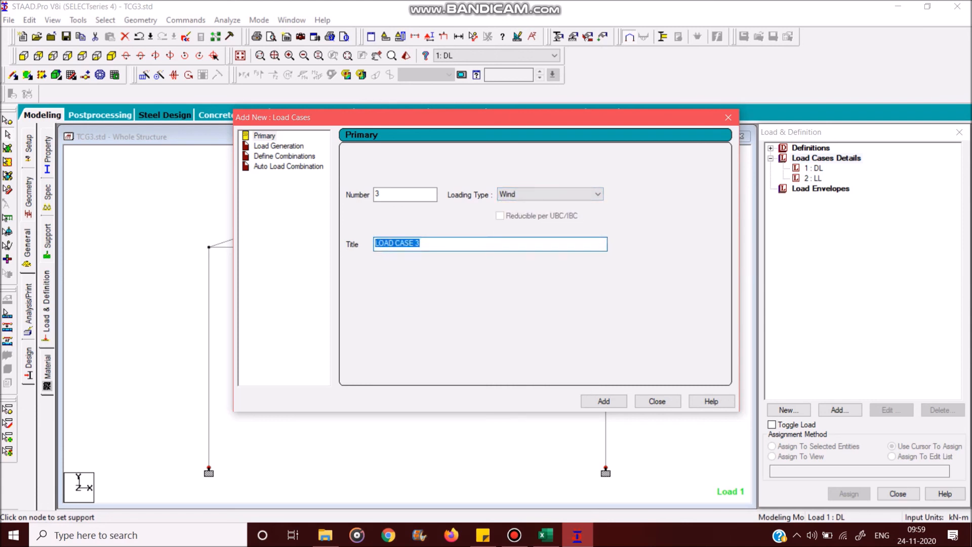
pyautogui.write('WL')
pyautogui.press('Return')
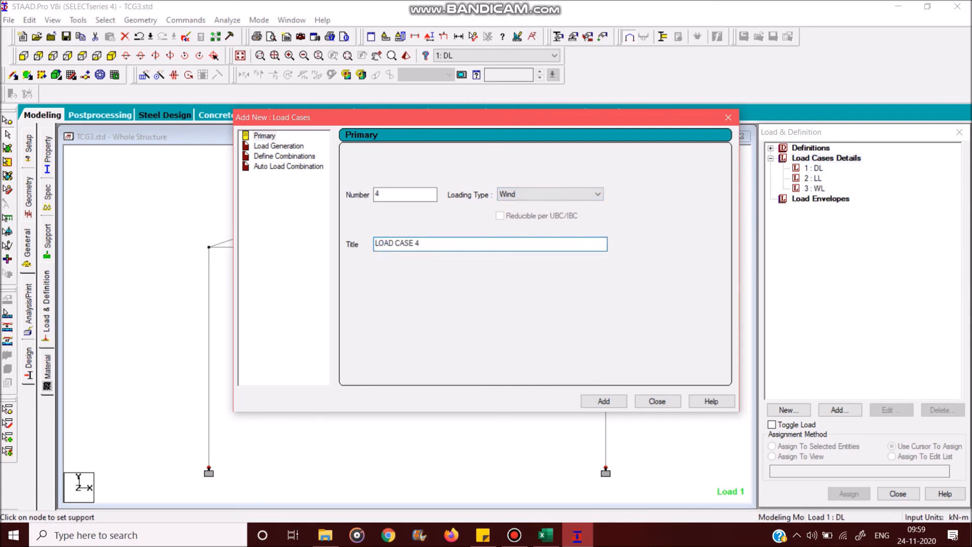
pyautogui.click(657, 401)
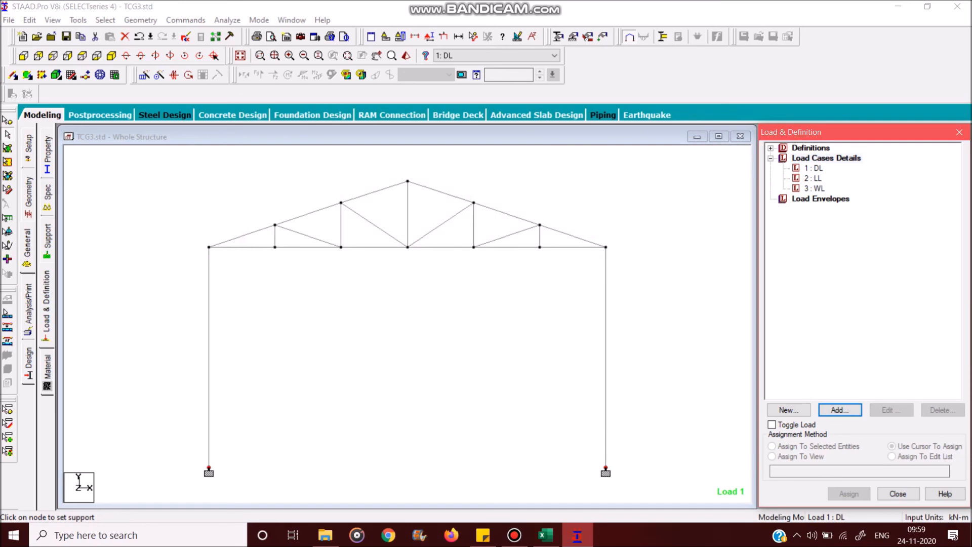
# Add a selfweight load in the Y direction with factor -1 to the DL load case.
pyautogui.click(814, 168)
pyautogui.click(840, 410)
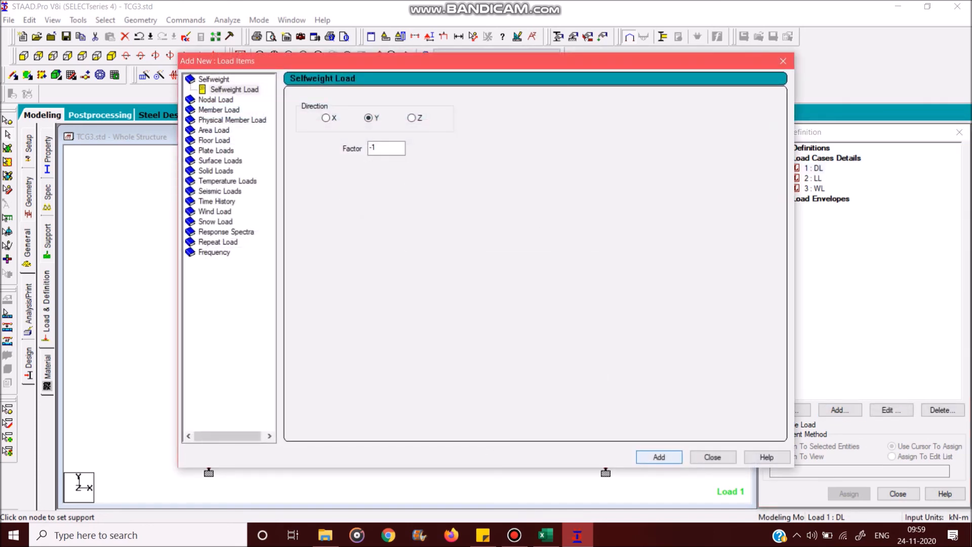
pyautogui.press('Return')
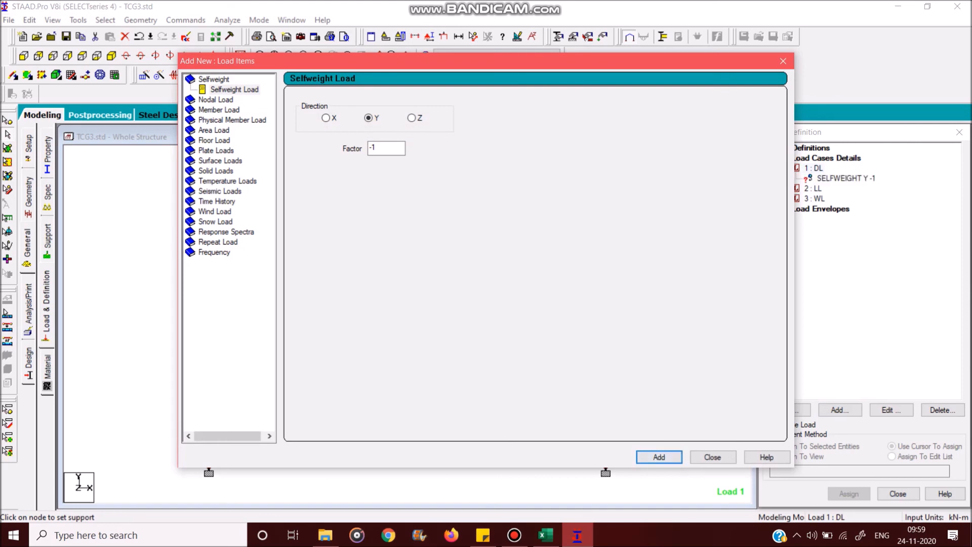
# Start a nodal load for the DL case and switch to the Excel workbook to look up its value.
pyautogui.click(216, 100)
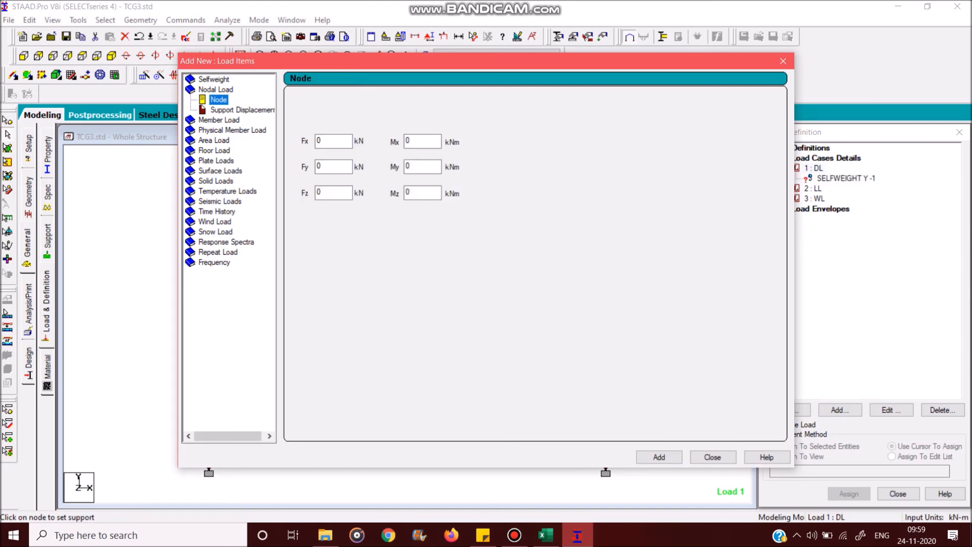
pyautogui.click(546, 535)
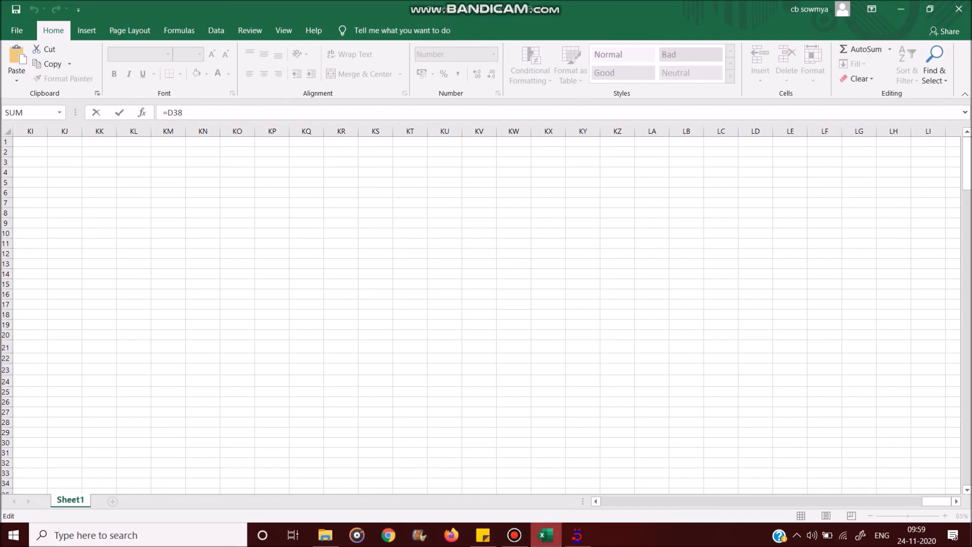